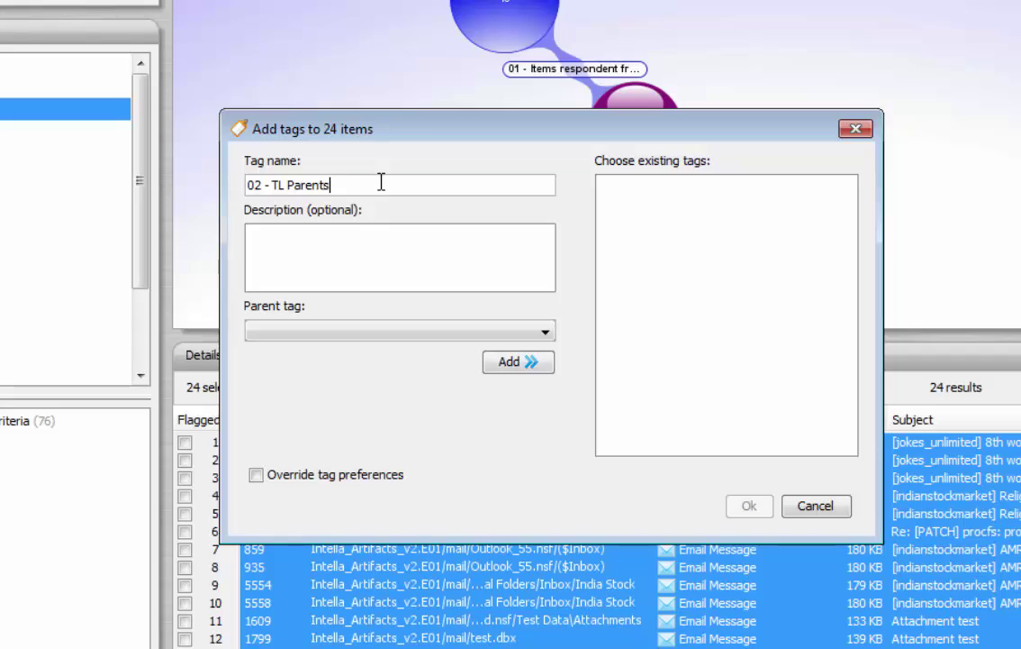
Step: Create the tag "02 - TL Parents", apply it to the selected items, and clear the current searches
click(505, 364)
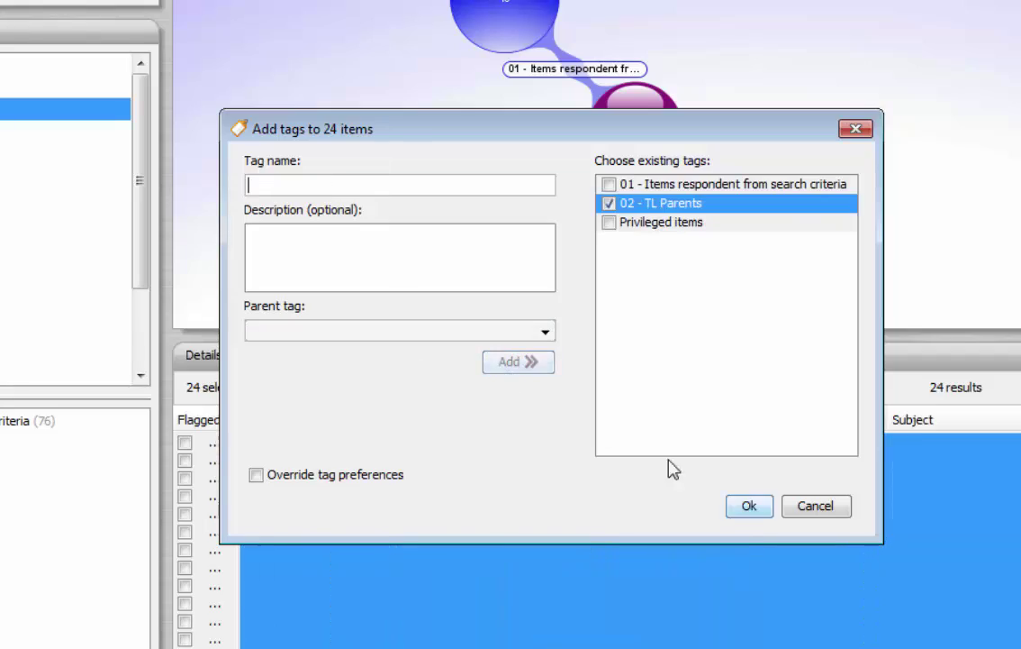
click(752, 507)
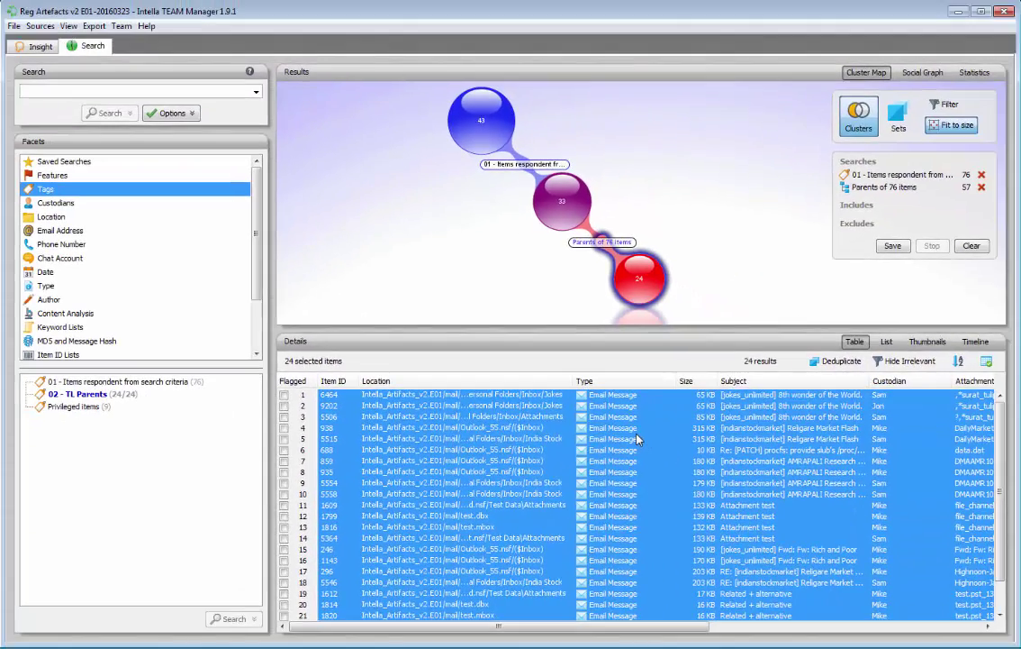
click(972, 246)
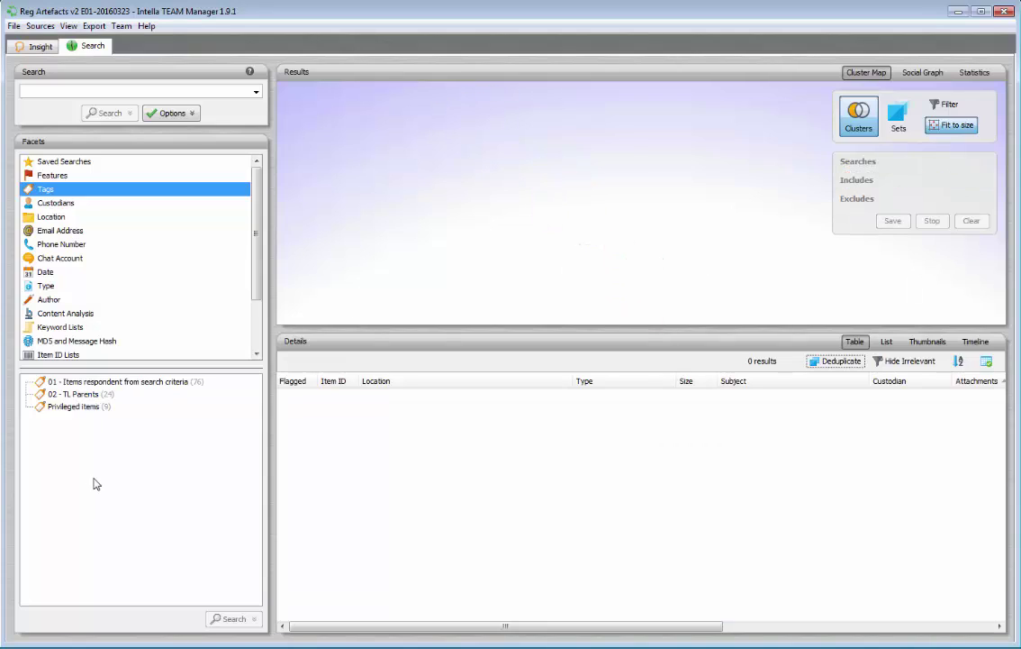
Step: Search for items tagged "02 - TL Parents", list the cluster's results, and deduplicate them
click(102, 397)
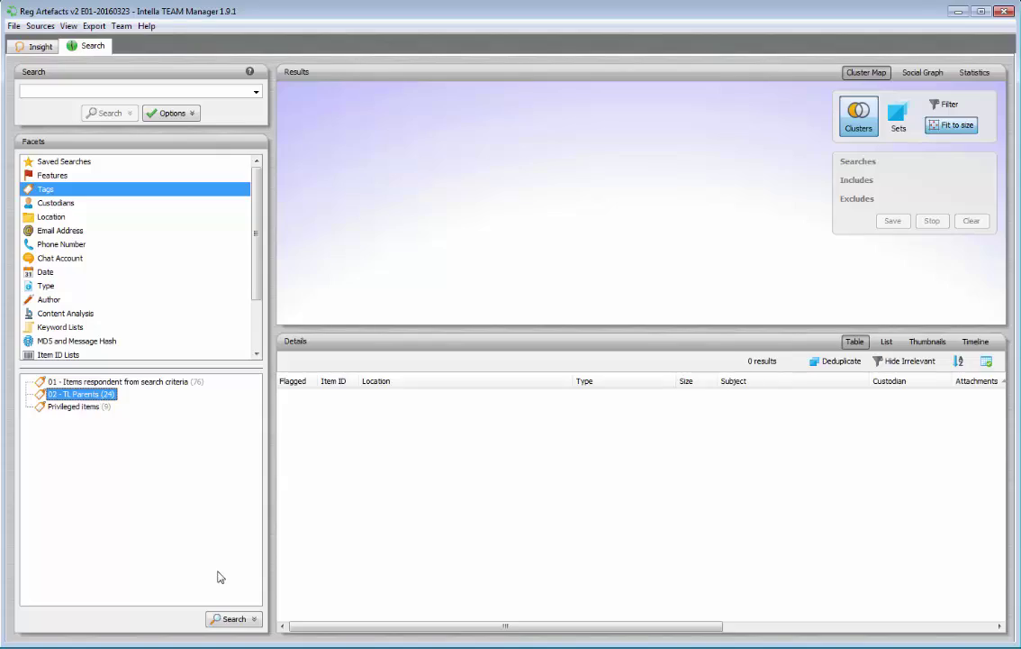
click(233, 618)
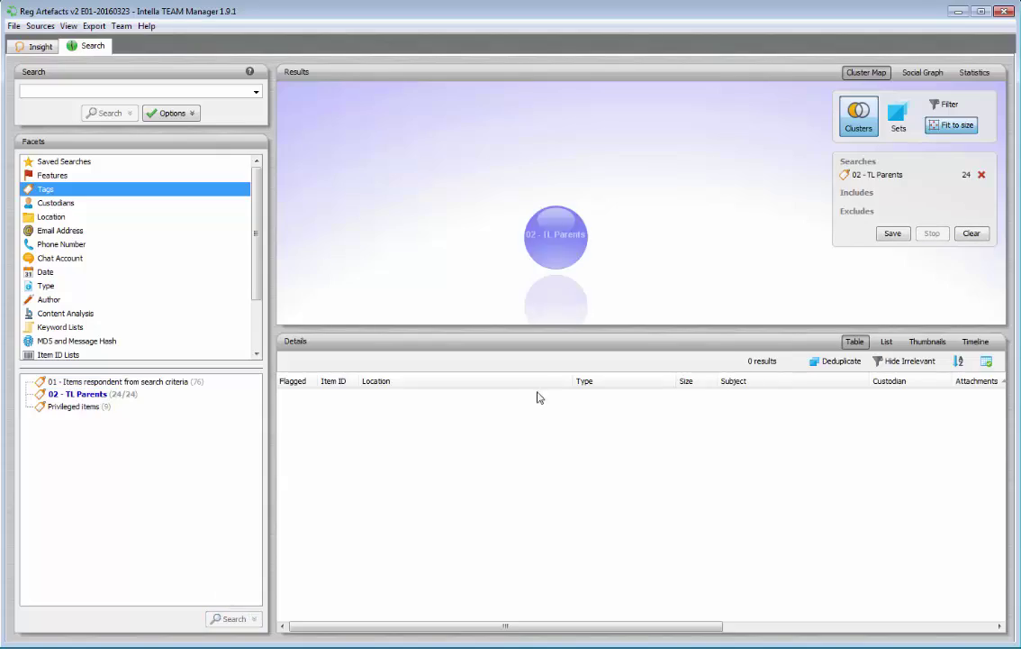
click(566, 246)
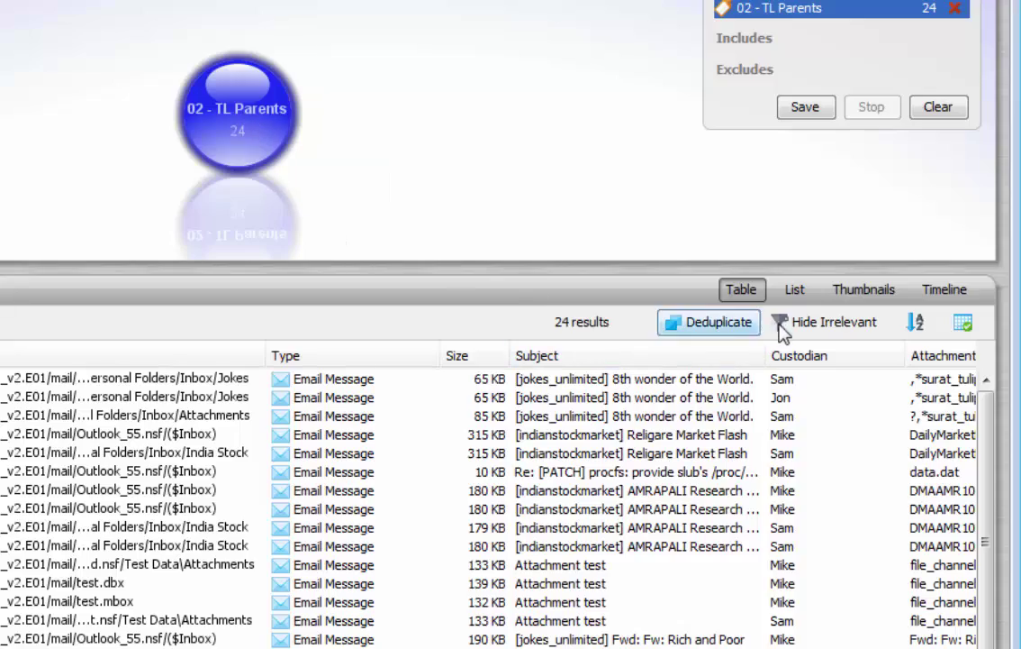
click(708, 323)
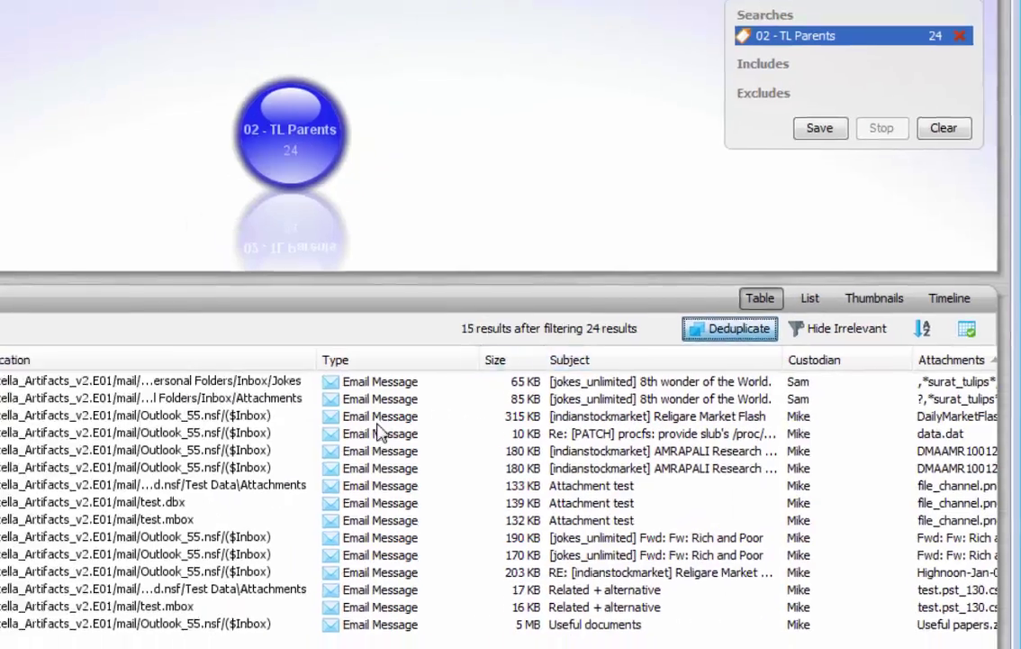
Step: Tag all of the deduplicated results with a new tag named "03 - TL Parents - Dedup"
click(301, 429)
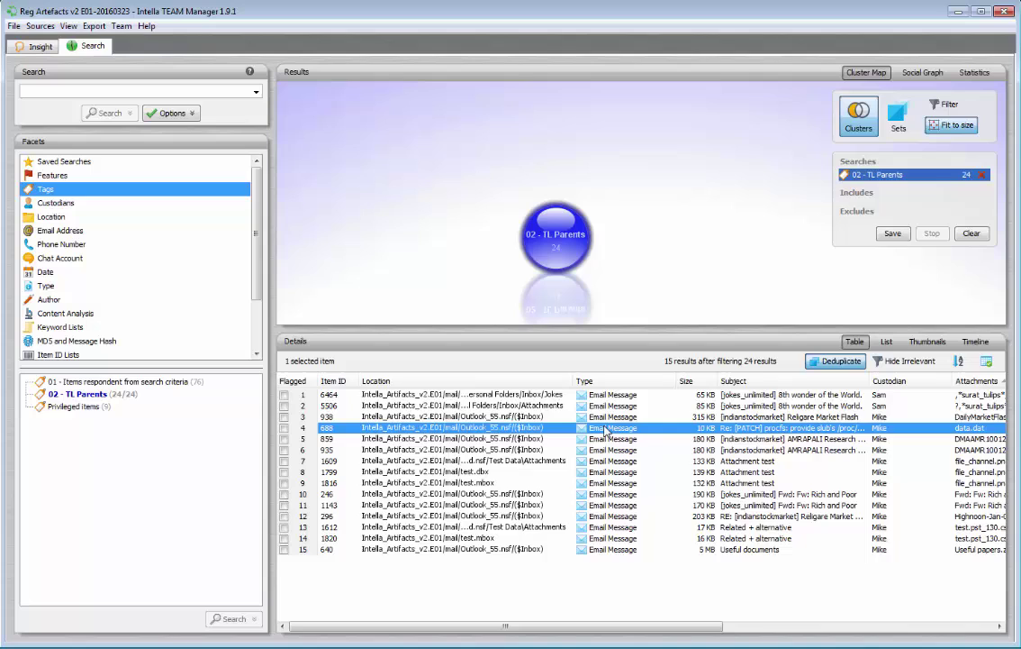
key(ctrl+a)
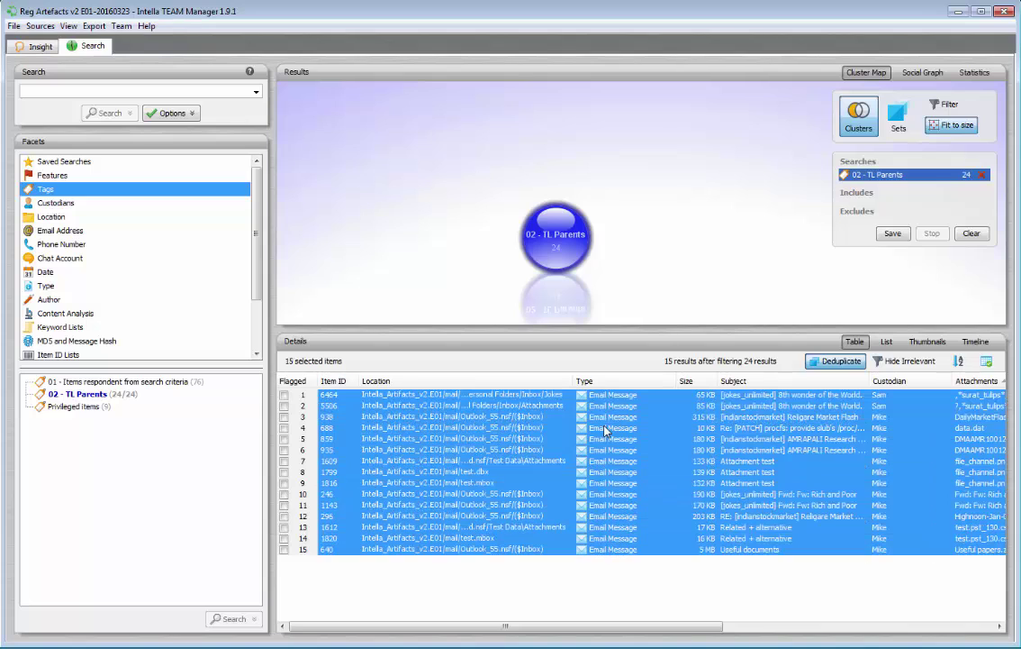
right_click(605, 431)
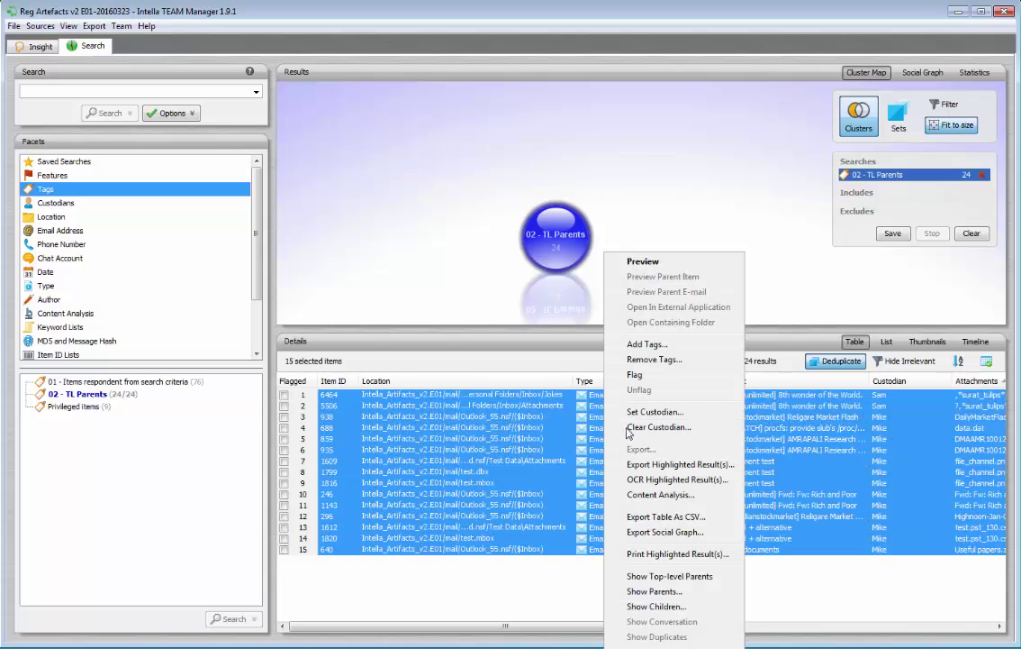
click(646, 344)
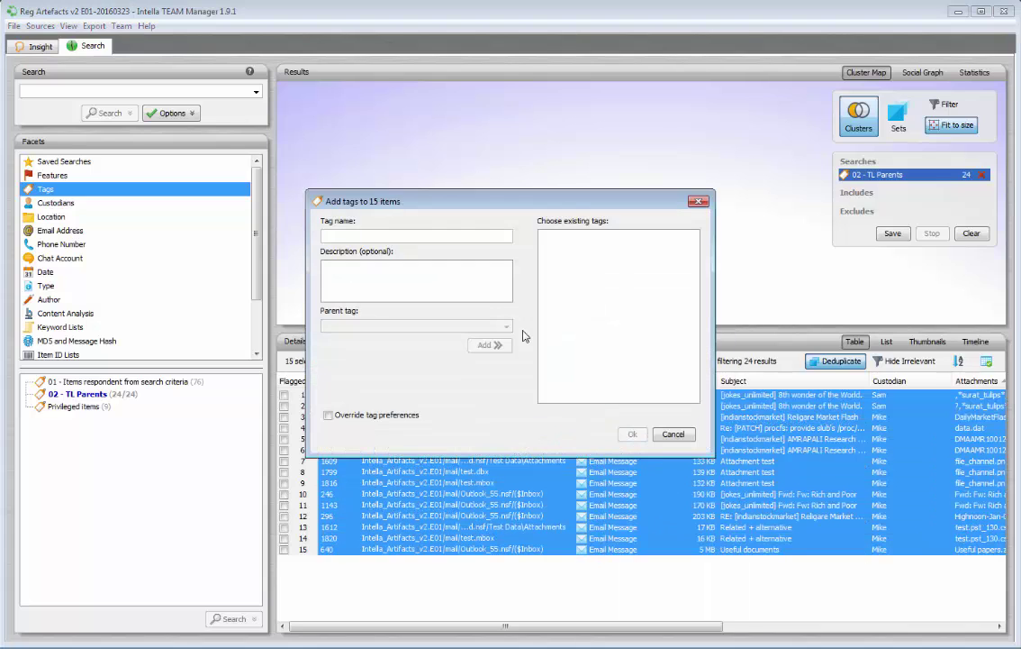
text(03 - TL Parents - Dedup)
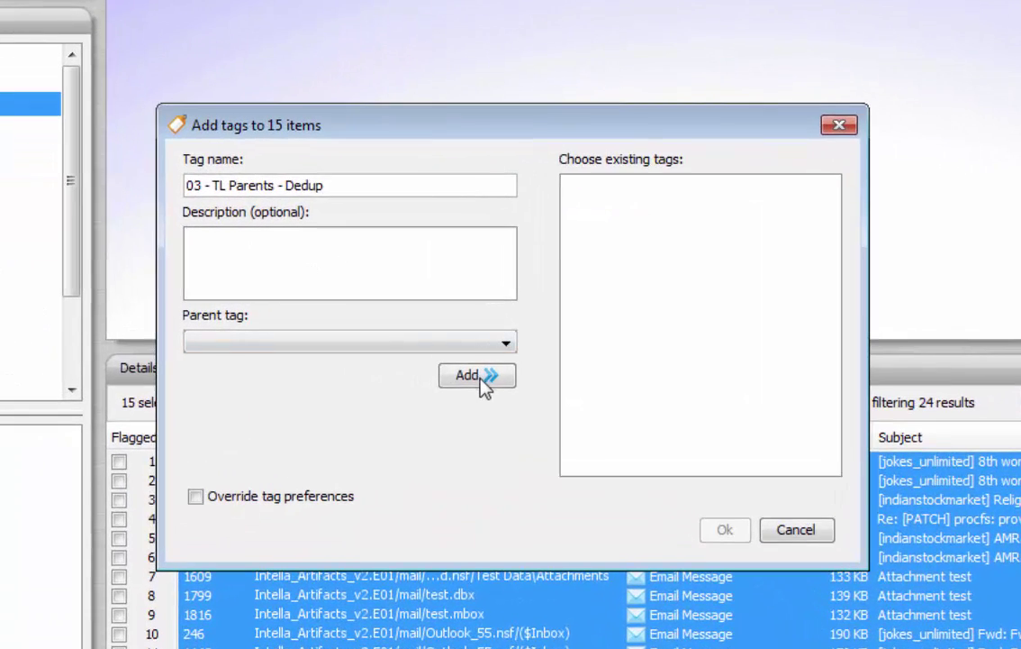
click(489, 344)
click(726, 533)
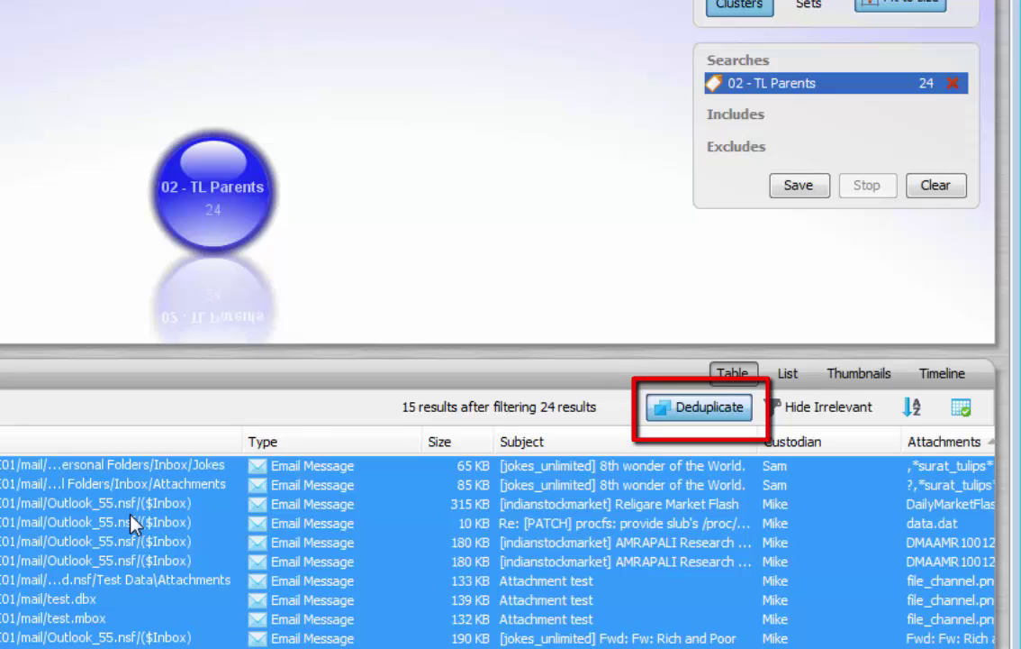
Step: Turn off deduplication and replace the current search with one for the "03 - TL Parents - Dedup" tag, listing its items
click(712, 407)
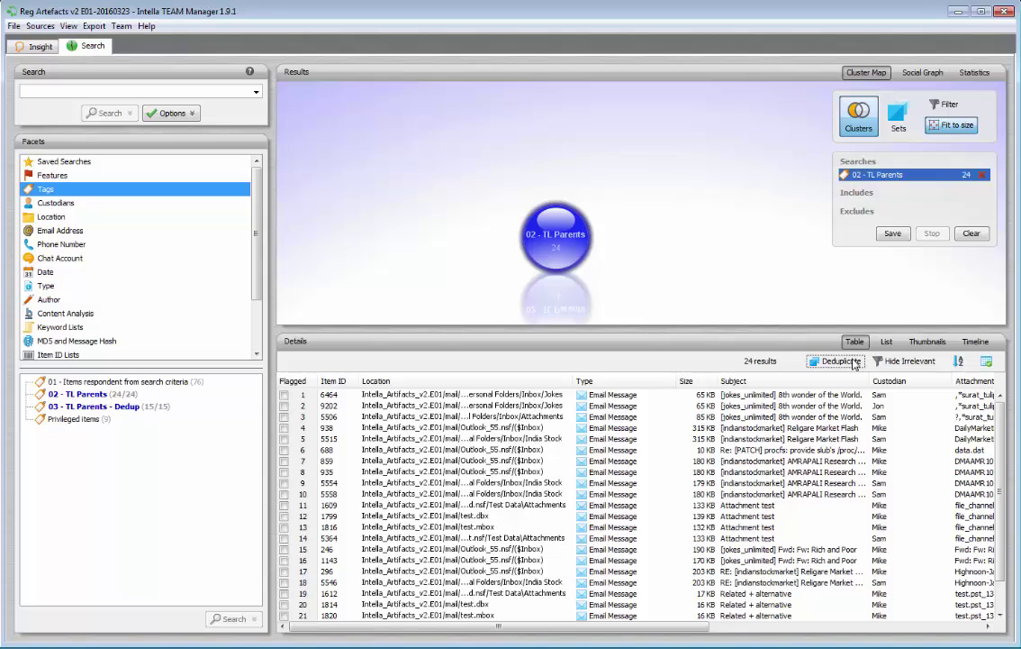
click(971, 233)
click(119, 407)
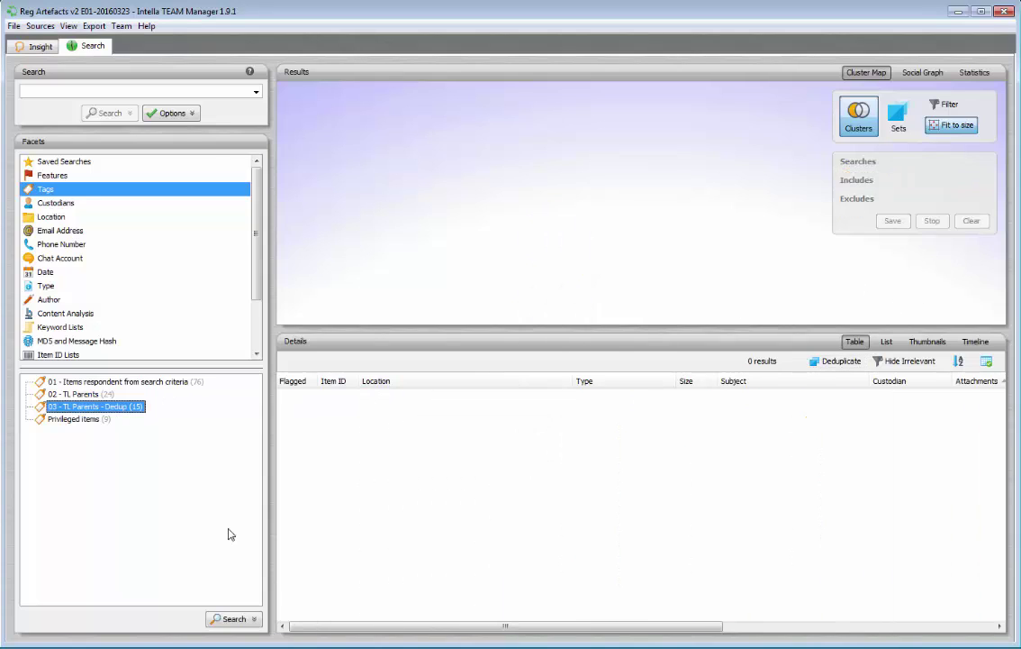
click(237, 619)
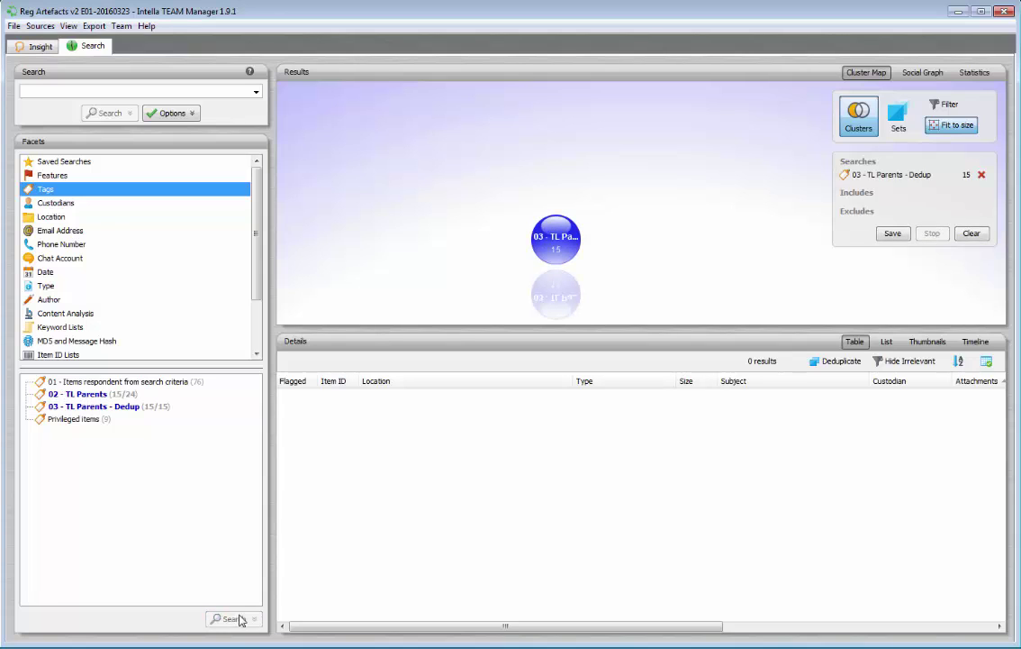
click(537, 236)
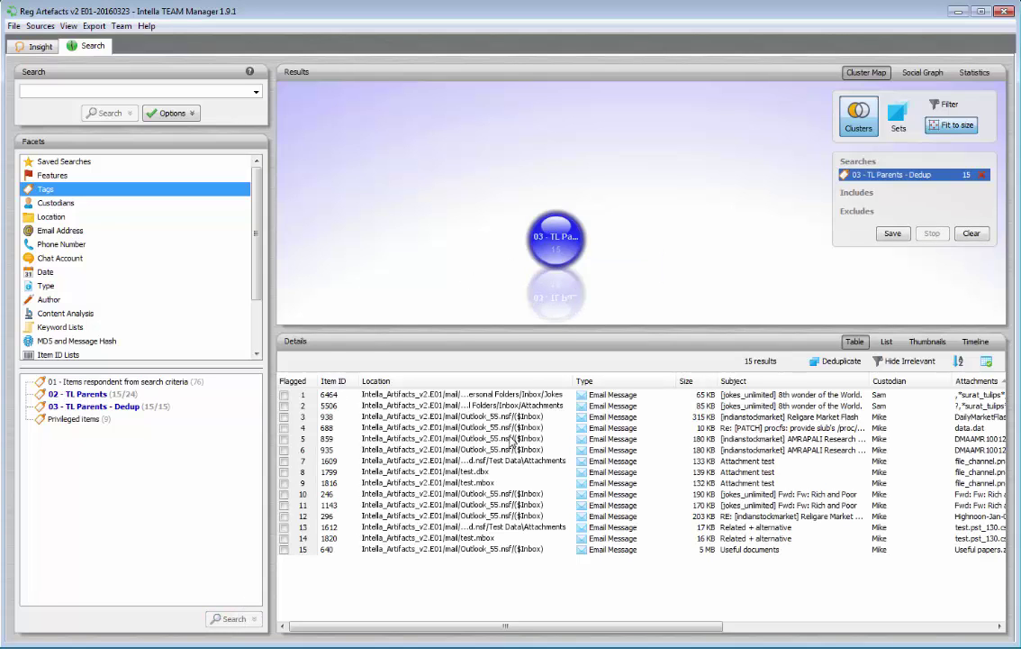
Step: Show the children of all listed deduplicated parents, including all descendants and ignoring folders
click(504, 450)
key(ctrl+a)
right_click(505, 252)
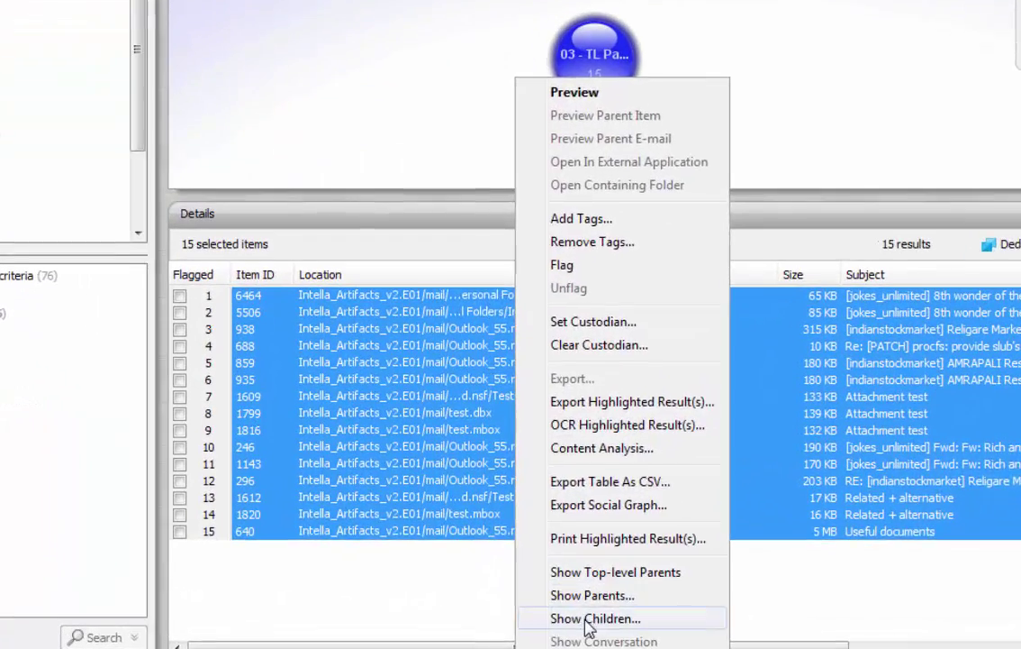
click(576, 612)
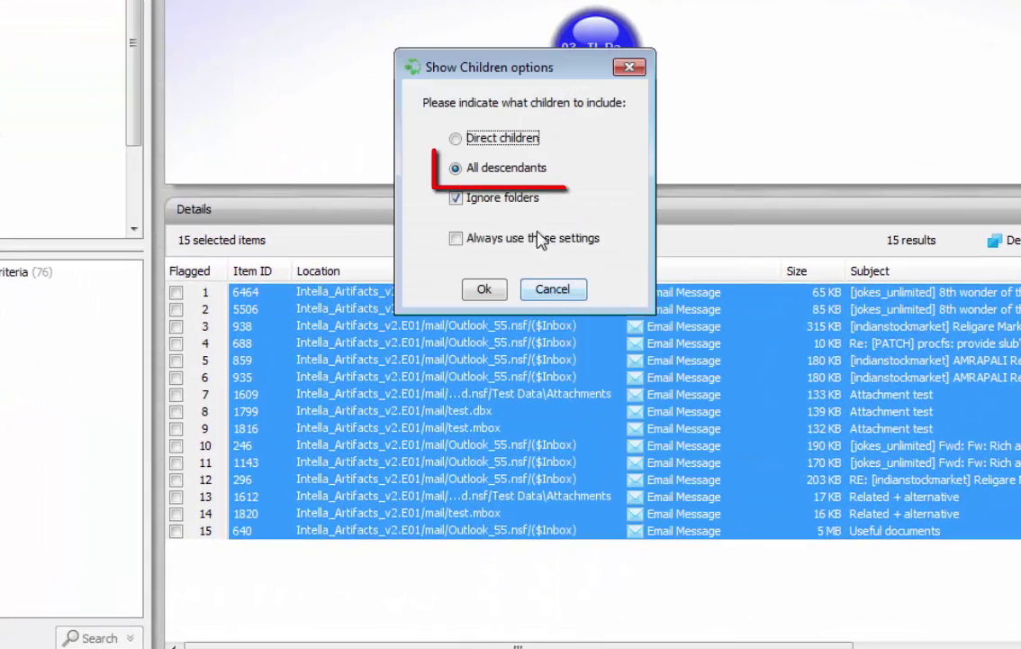
click(484, 290)
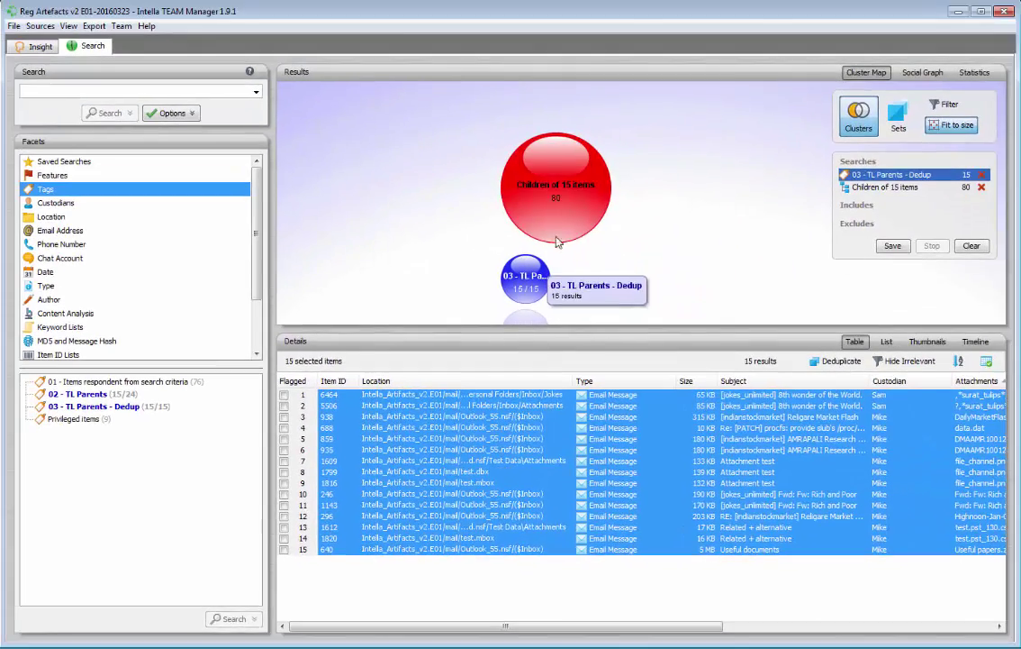
Step: Tag every item in the children cluster with a new tag named "04 - Children of TL Parents"
click(560, 220)
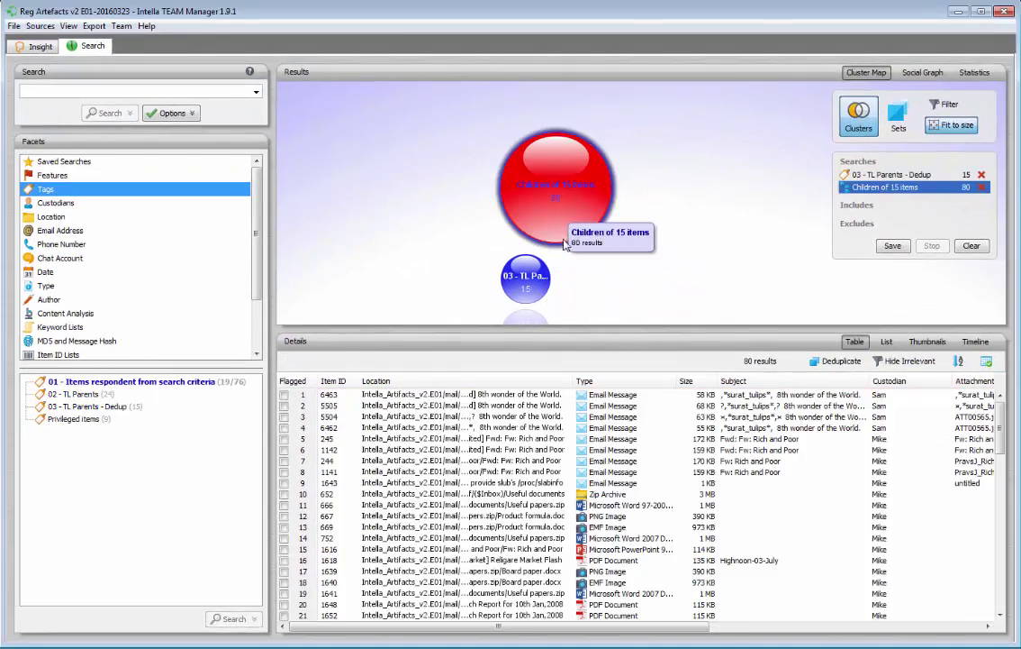
click(559, 432)
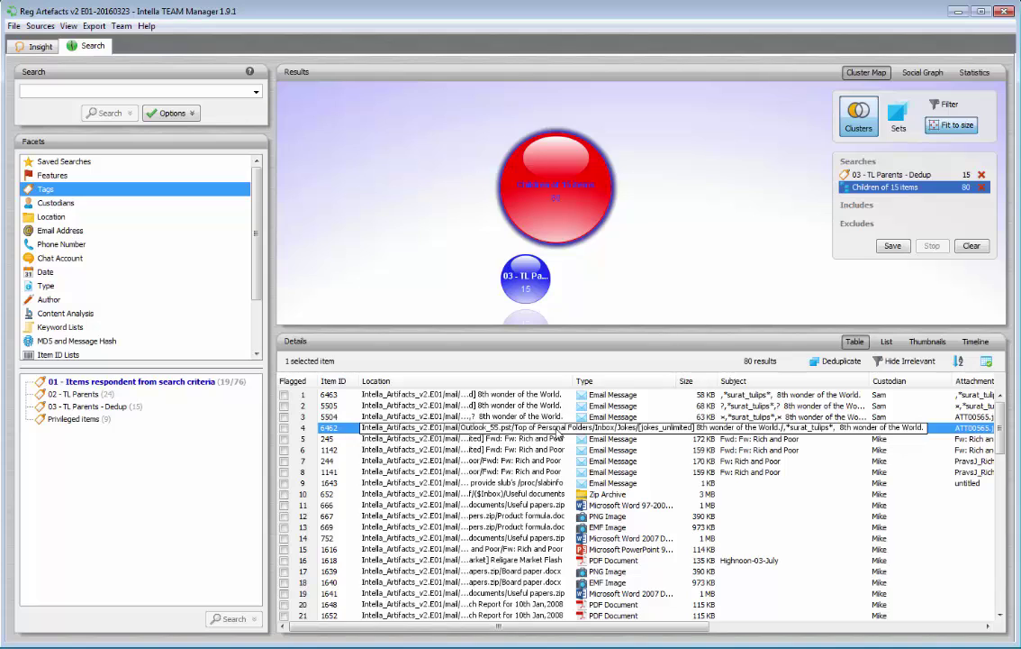
key(ctrl+a)
right_click(559, 433)
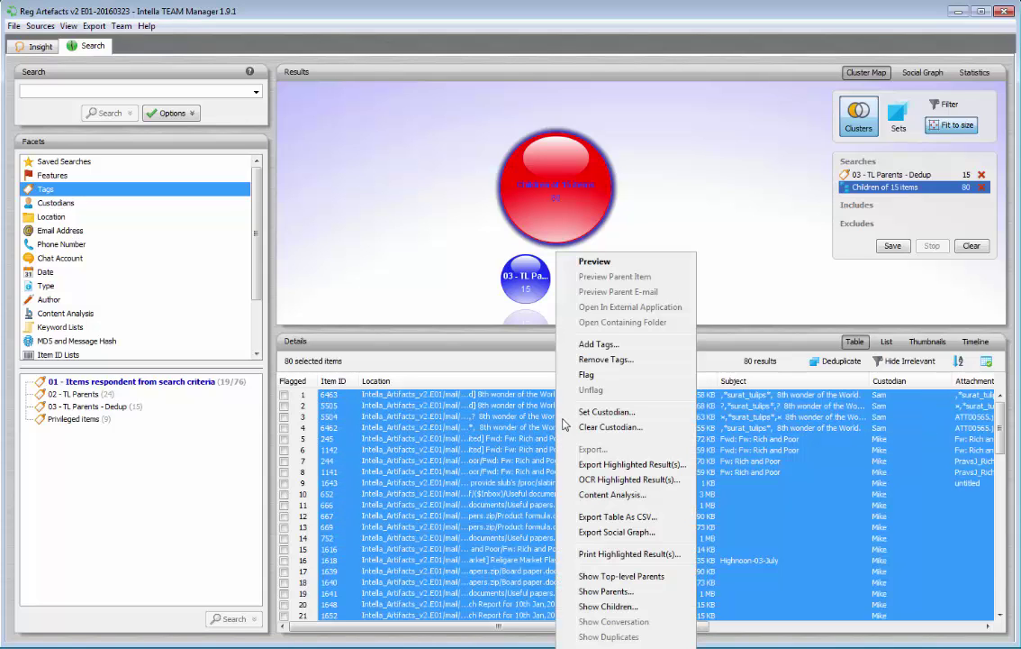
click(576, 336)
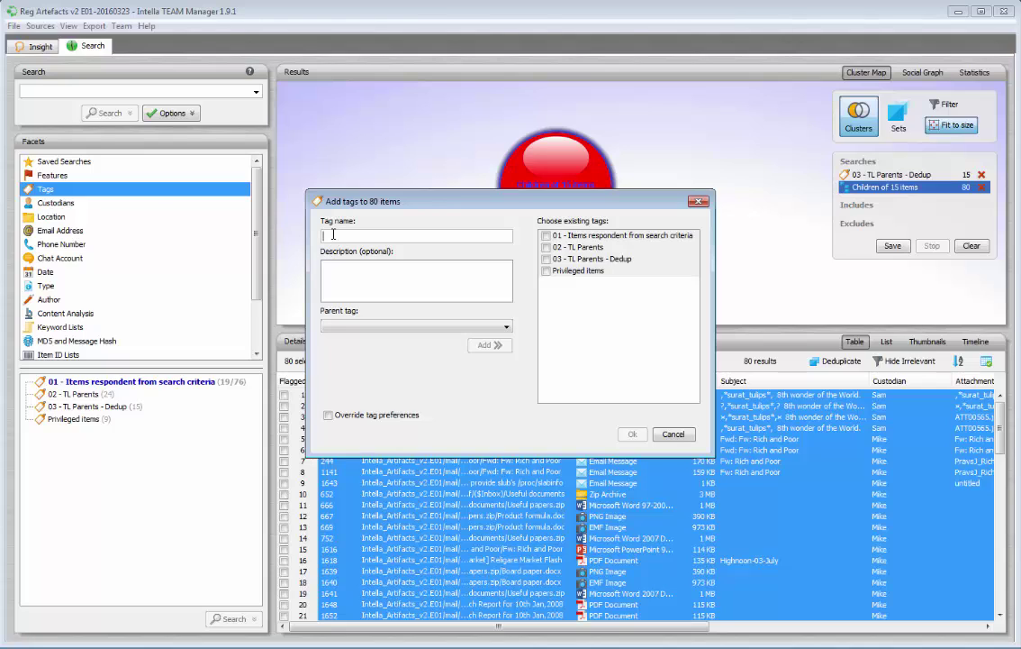
key(ctrl+v)
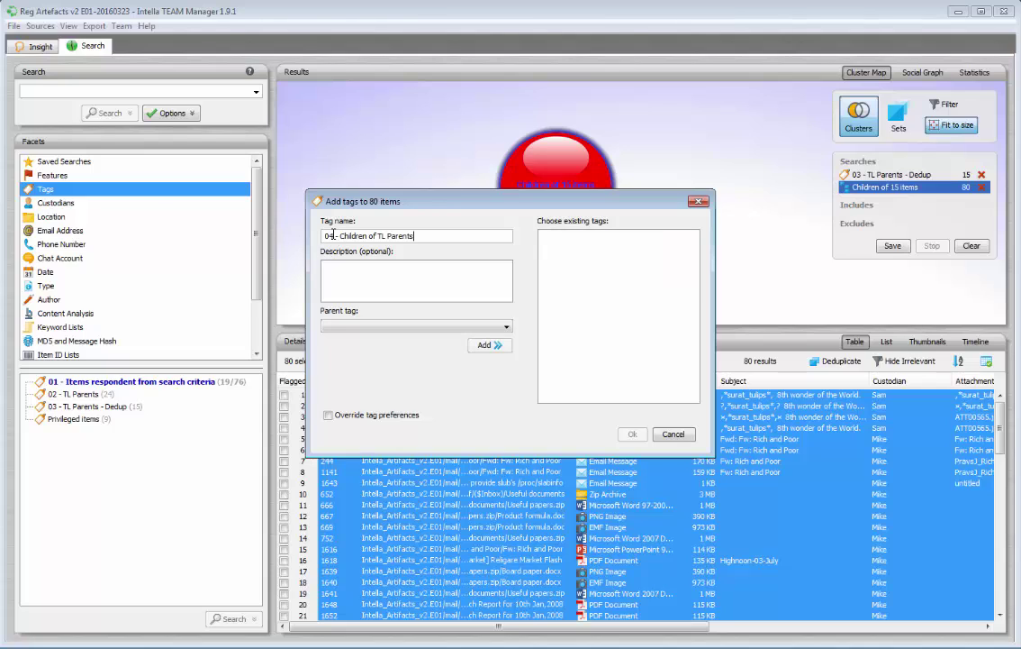
click(486, 344)
click(633, 436)
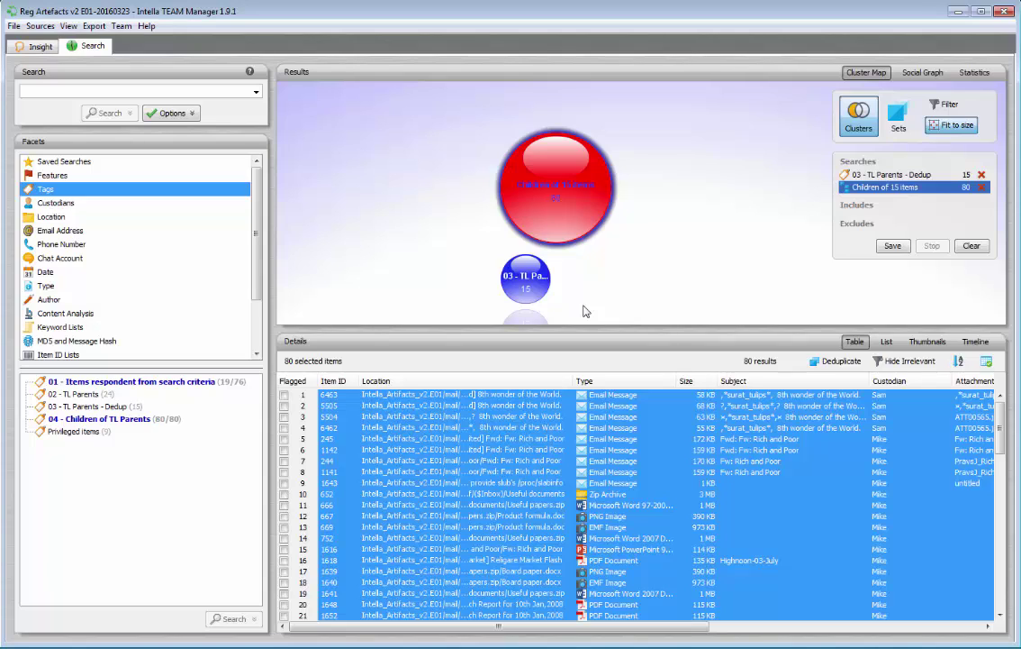
Step: Clear the searches, search for the "04 - Children of TL Parents" tag, and list its items
click(971, 245)
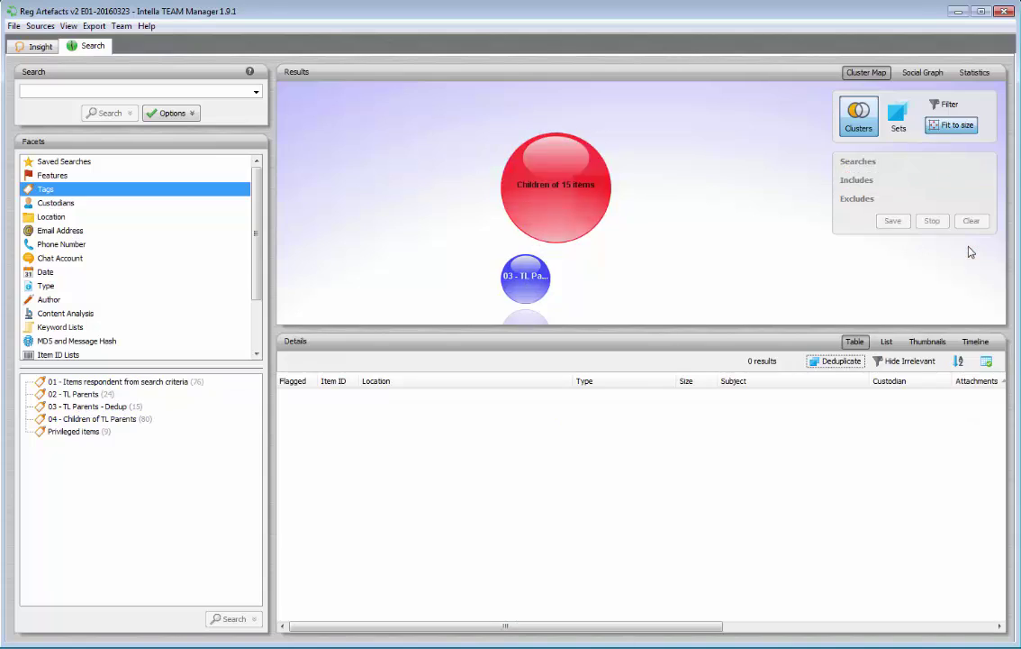
click(135, 420)
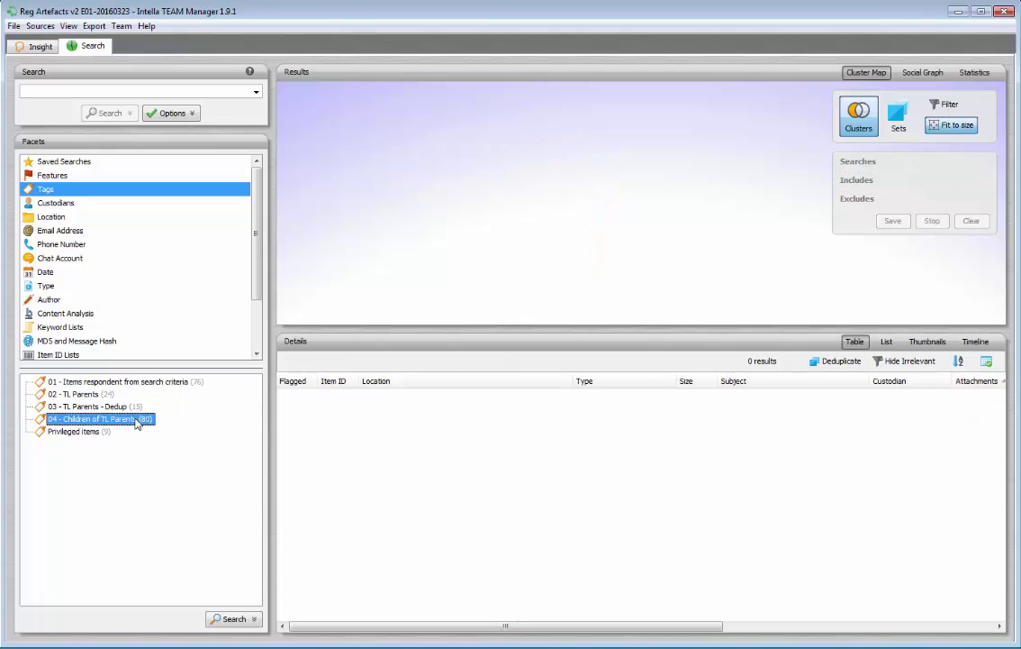
click(231, 619)
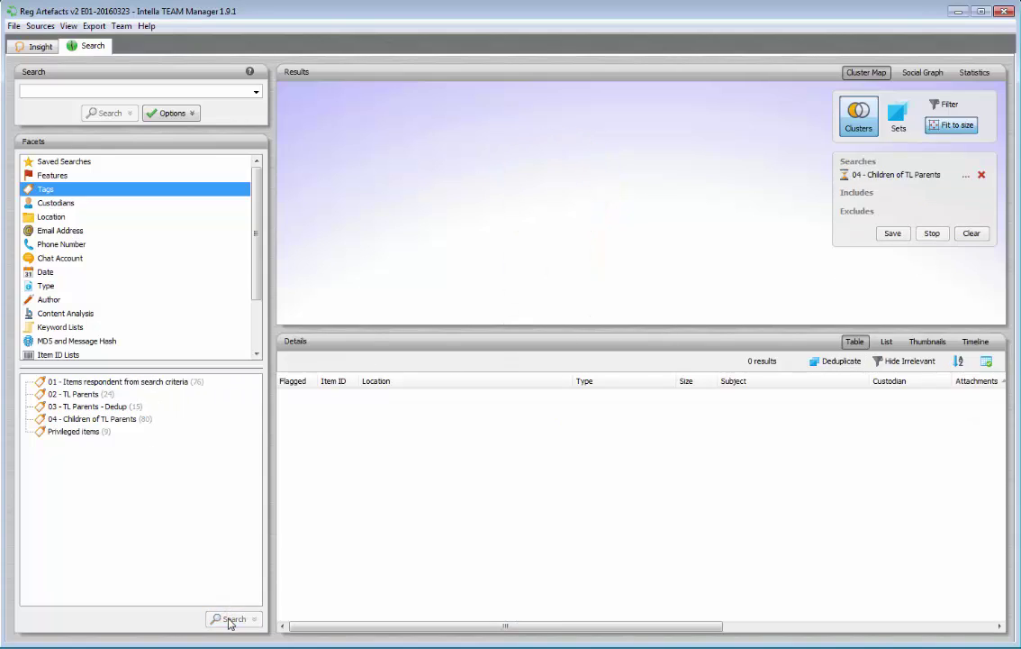
click(556, 247)
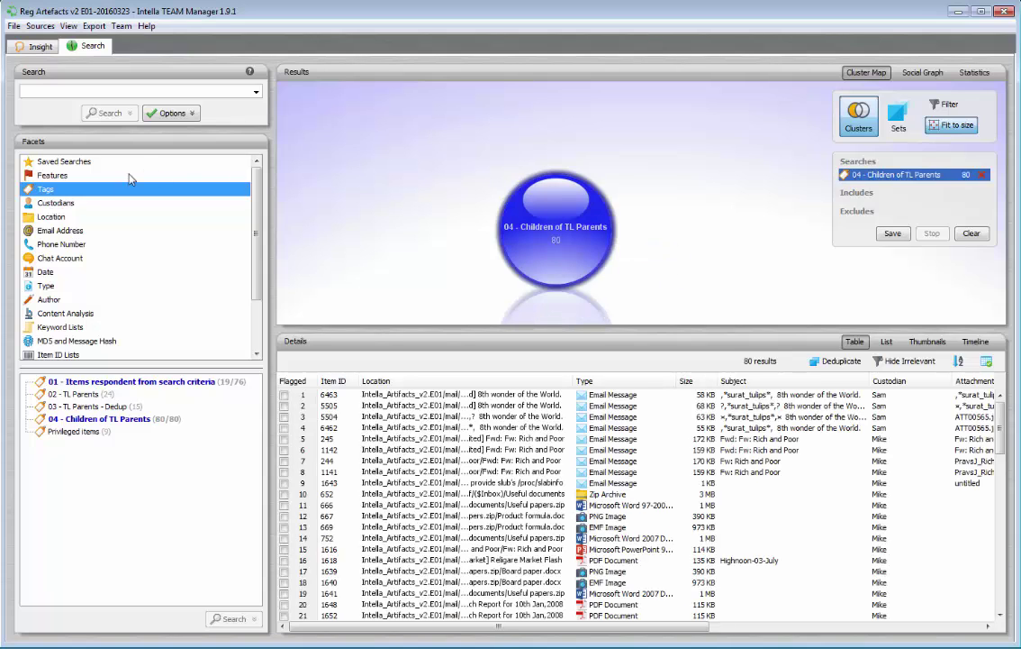
Step: Exclude items with the Embedded feature from the "04 - Children of TL Parents" results
click(61, 174)
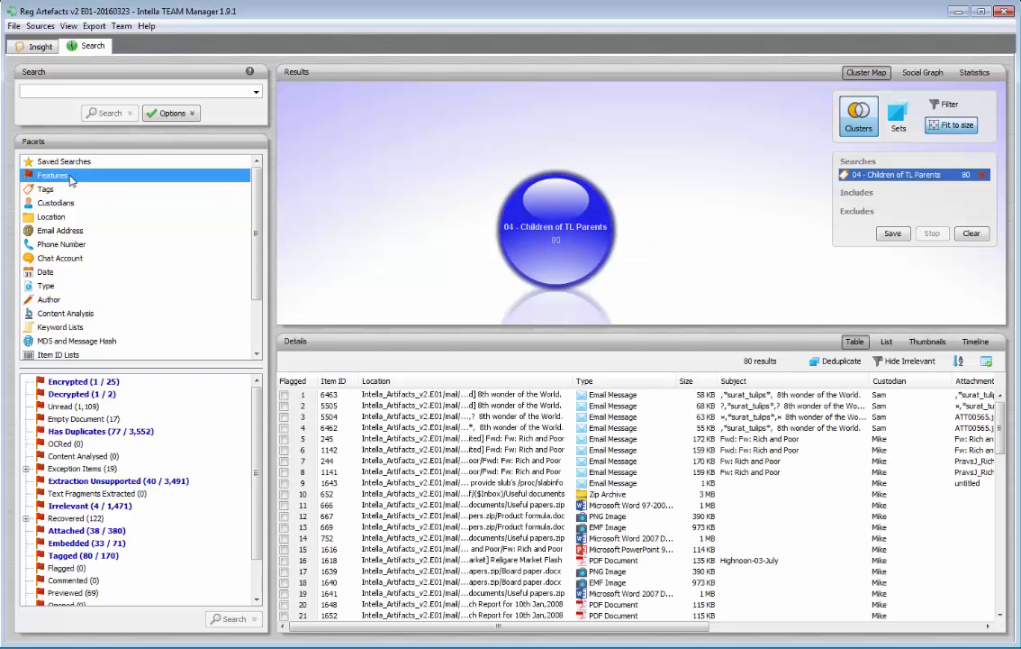
click(87, 543)
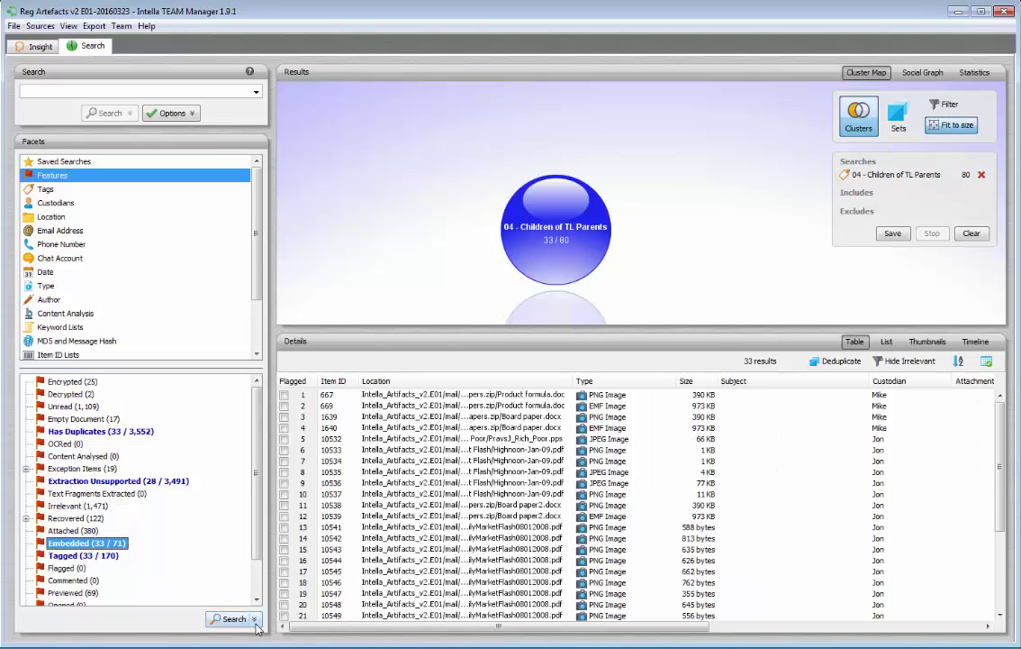
click(254, 619)
click(202, 569)
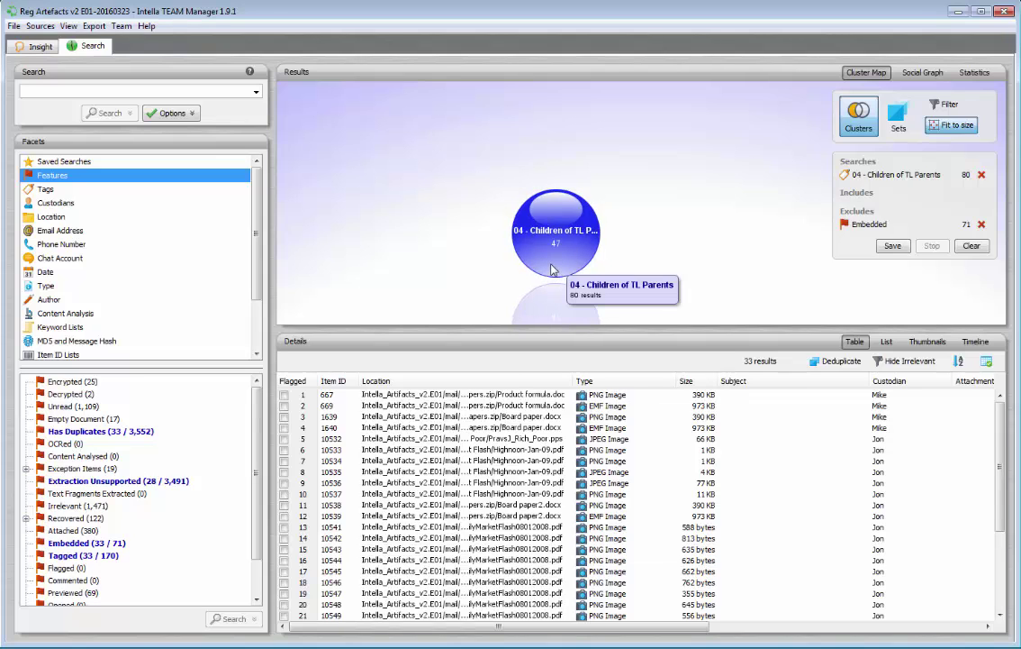
Step: List the non-embedded items in the children cluster and tag them all with a new tag named "05 - Children of TL Parents - Clean"
click(555, 270)
click(562, 406)
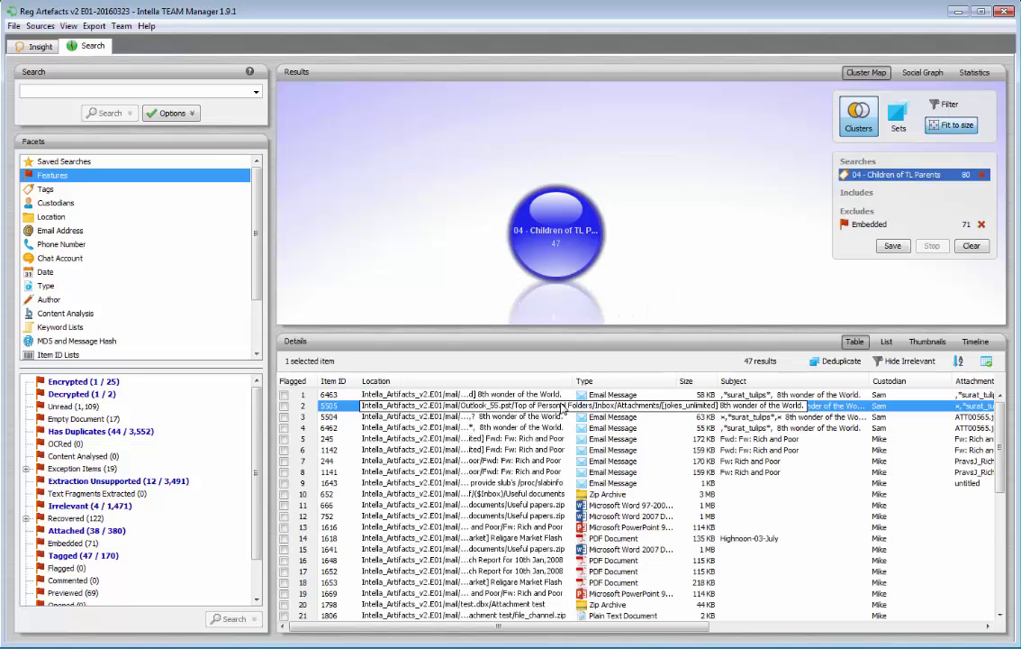
key(ctrl+a)
right_click(562, 406)
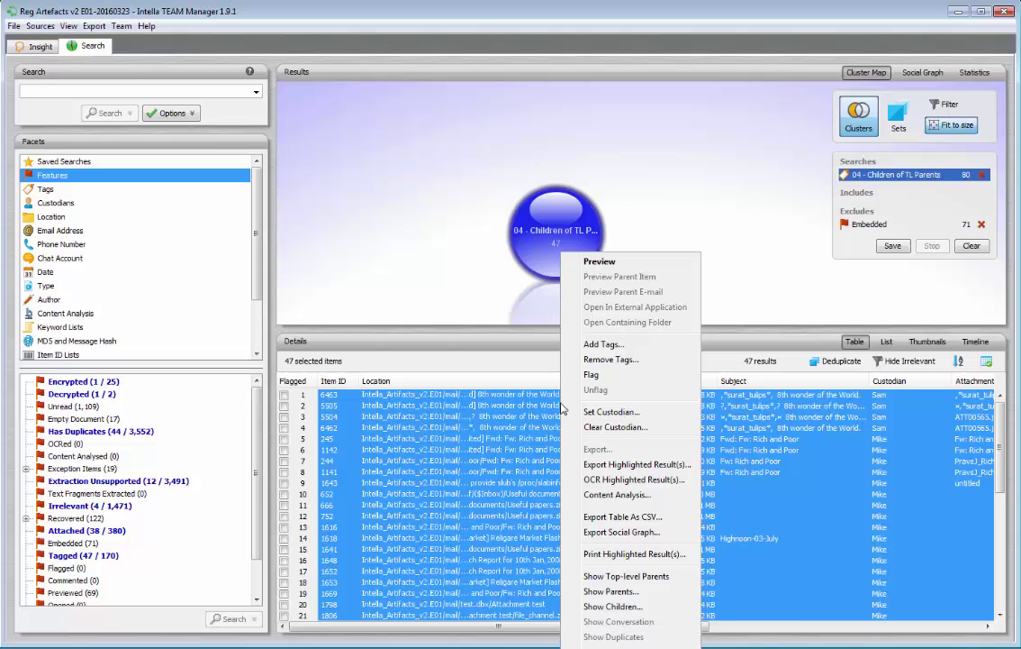
click(587, 343)
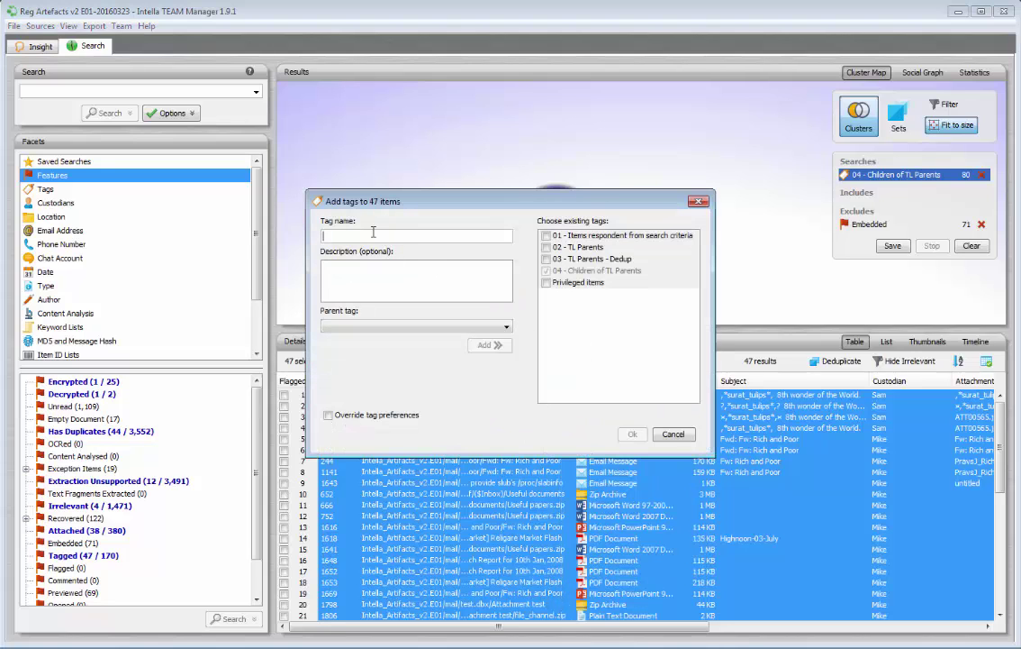
key(ctrl+v)
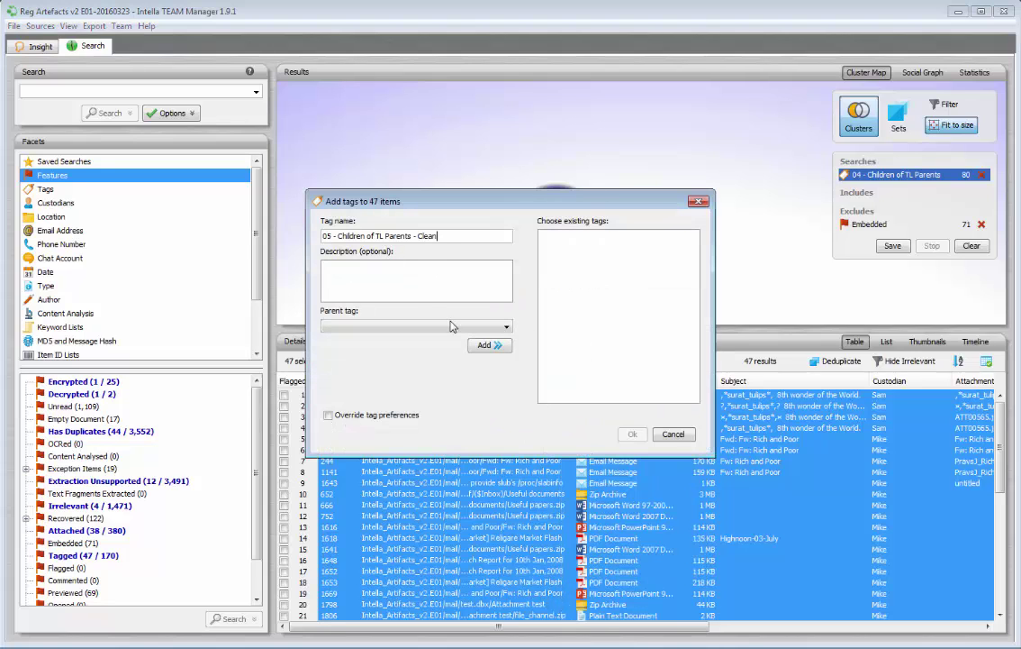
click(489, 345)
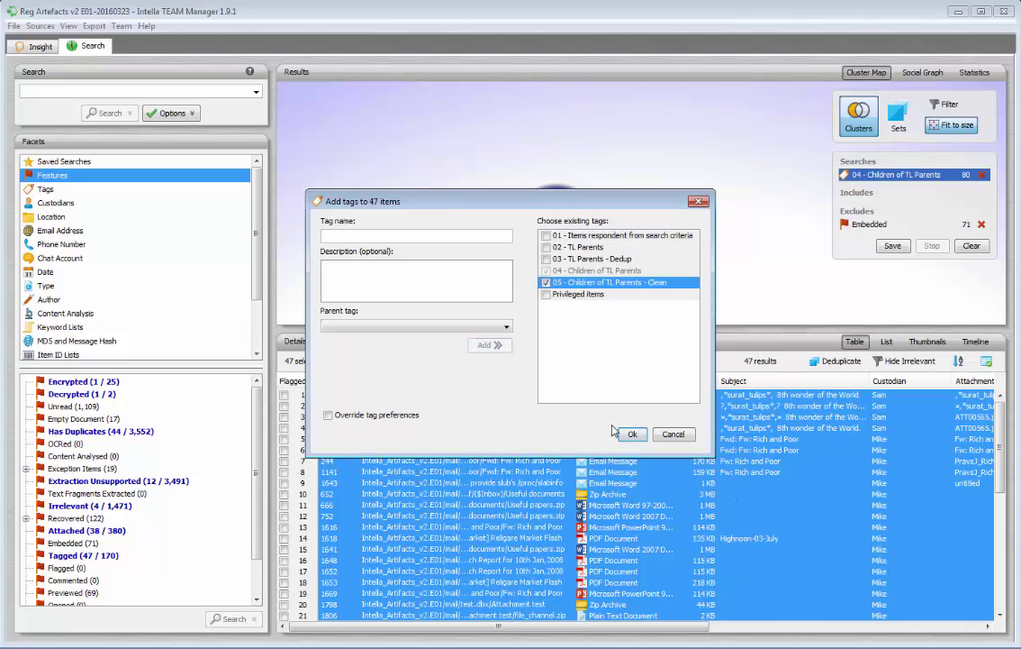
click(632, 434)
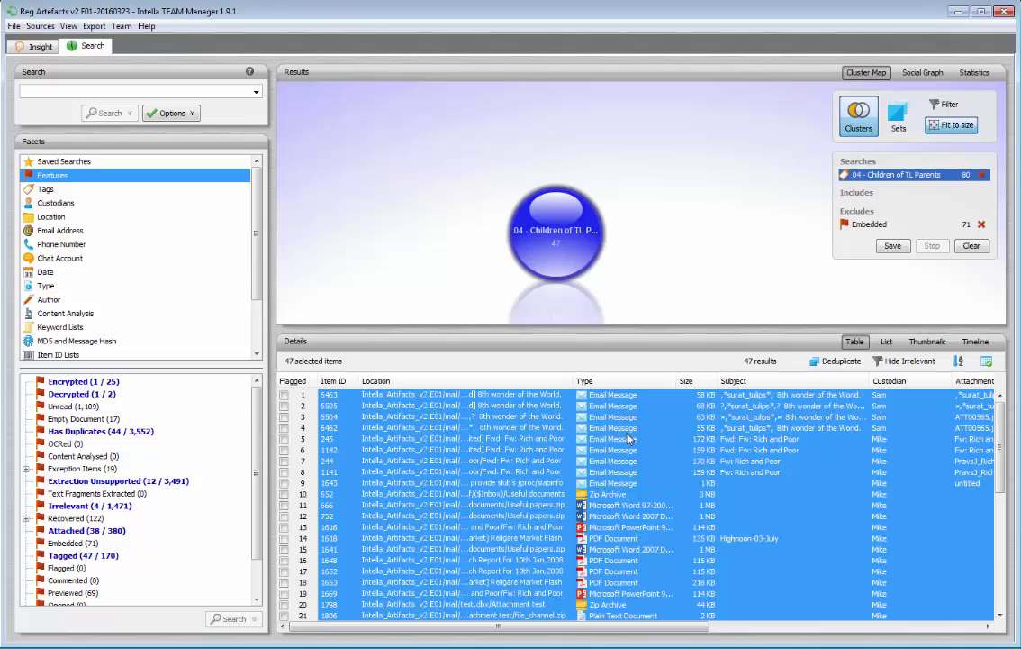
Step: Clear the searches, search for the "05 - Children of TL Parents - Clean" and "03 - TL Parents - Dedup" tags, and list both clusters' items together
click(972, 245)
click(45, 190)
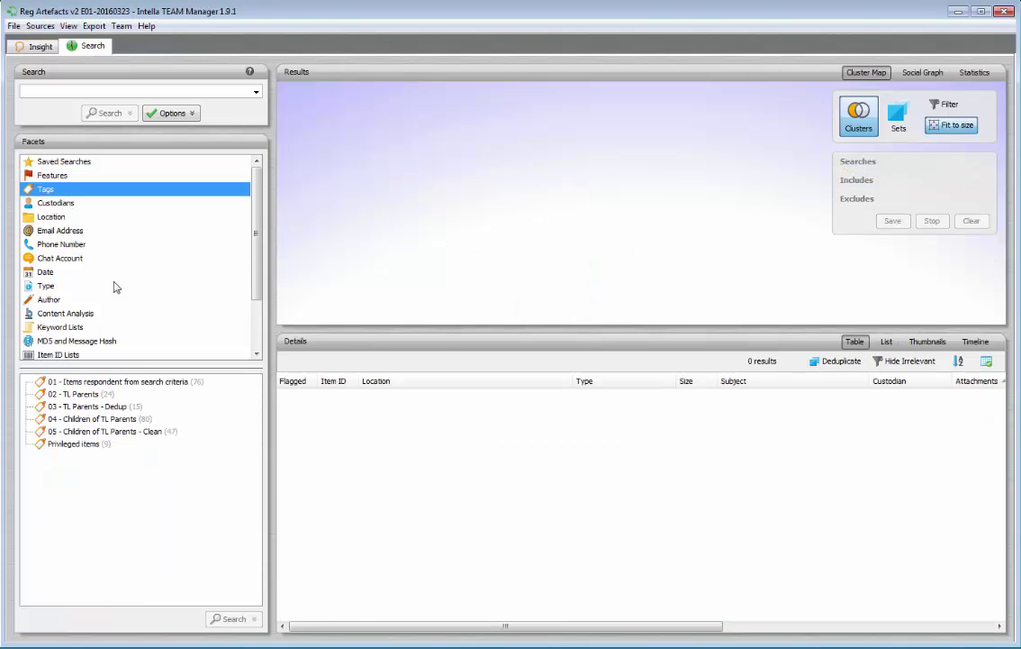
click(137, 434)
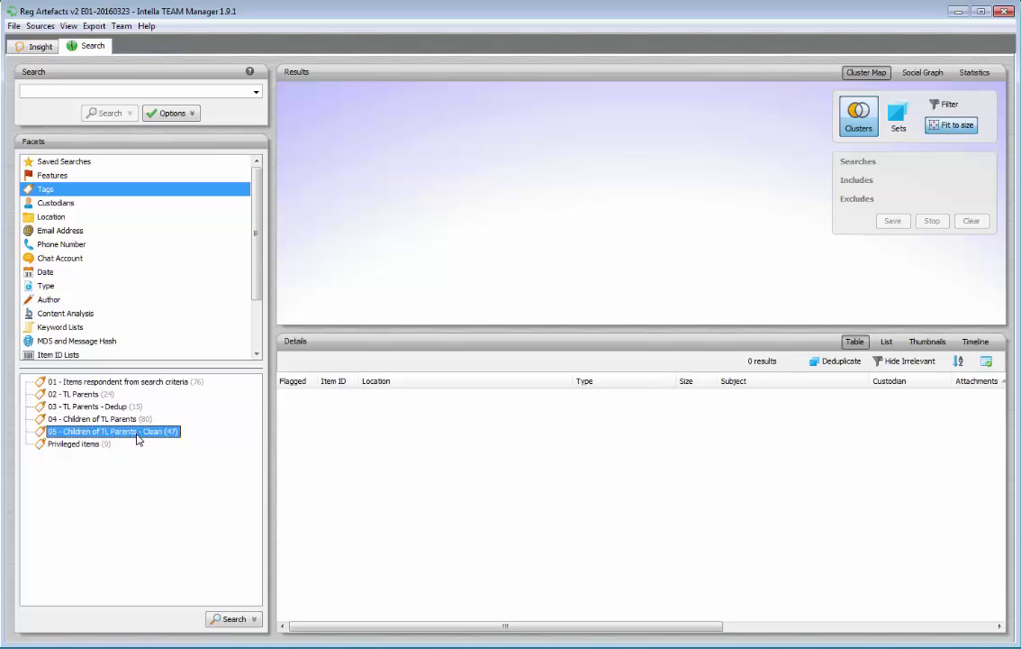
click(231, 620)
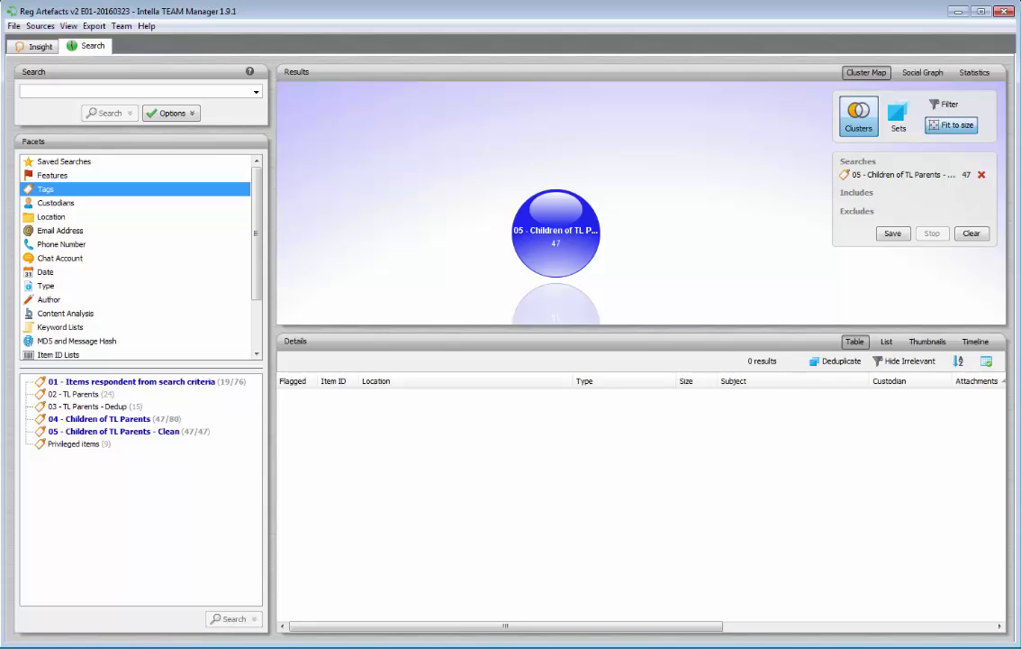
click(122, 407)
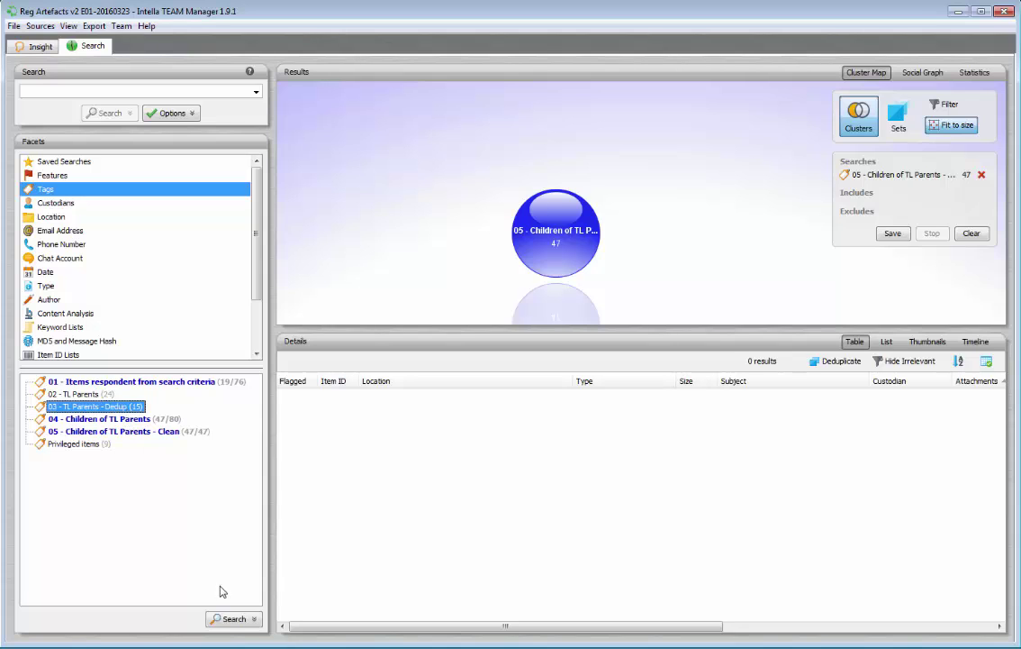
click(228, 620)
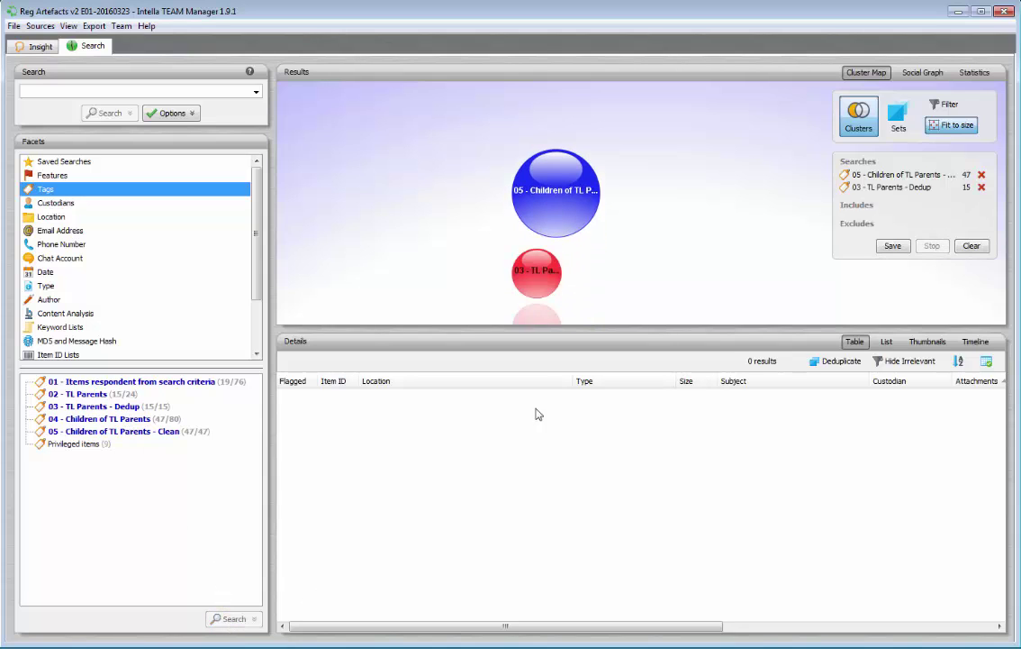
click(536, 280)
ctrl+click(557, 194)
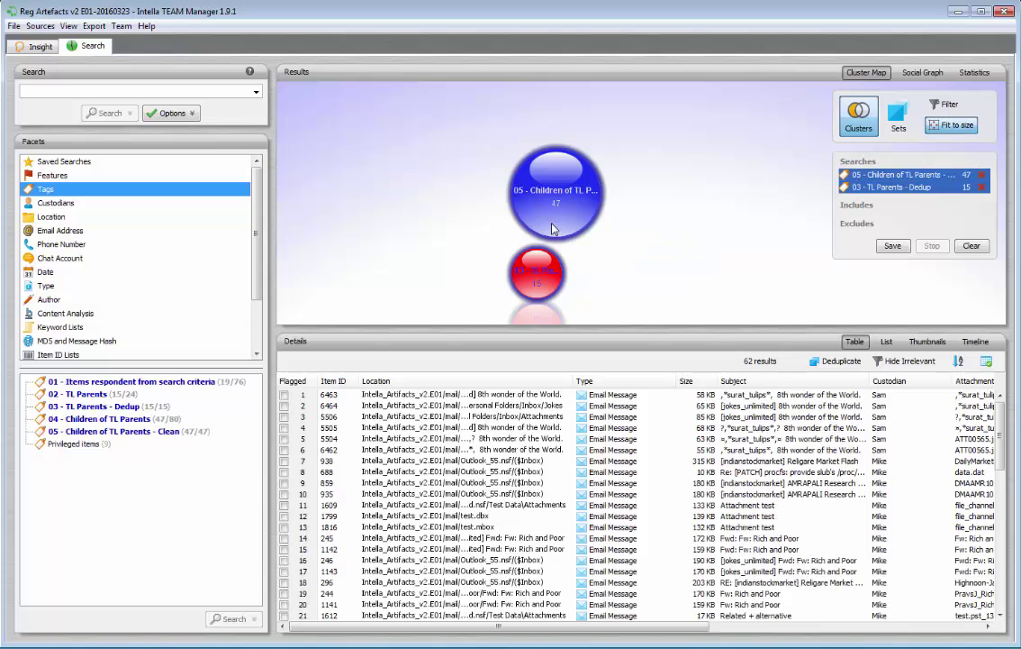
Step: Tag every item listed from the two clusters with a new tag named "06 - Items for load file"
click(510, 418)
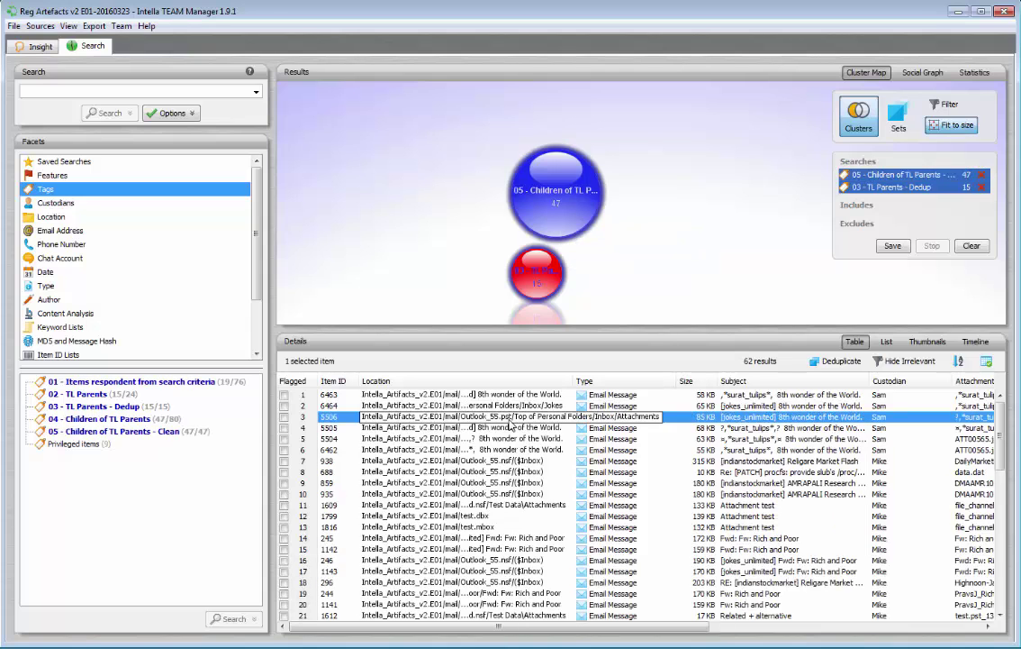
key(ctrl+a)
right_click(510, 423)
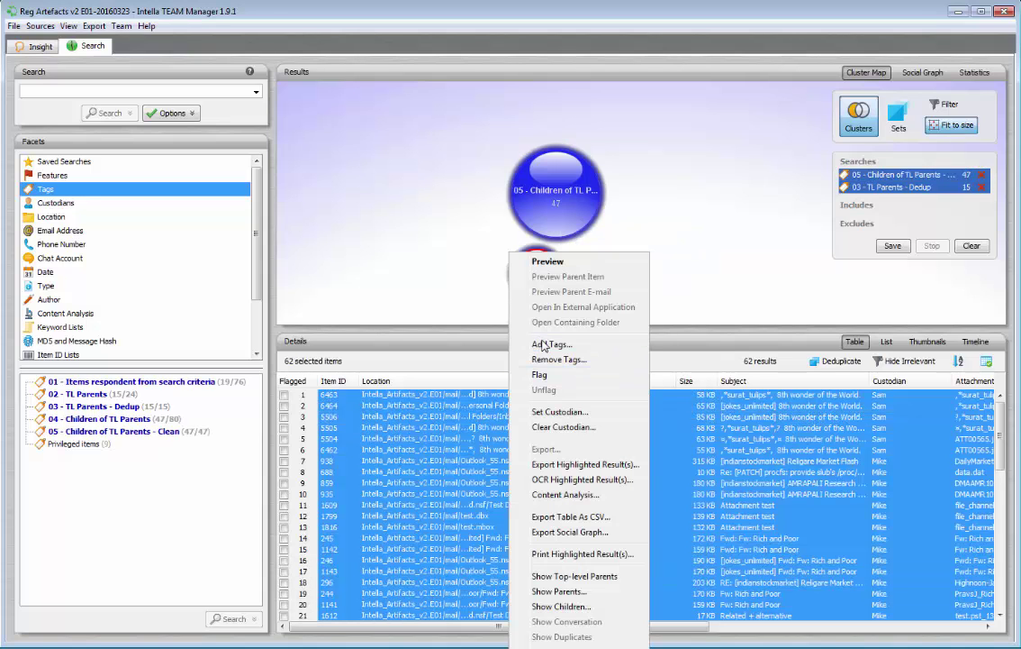
click(545, 345)
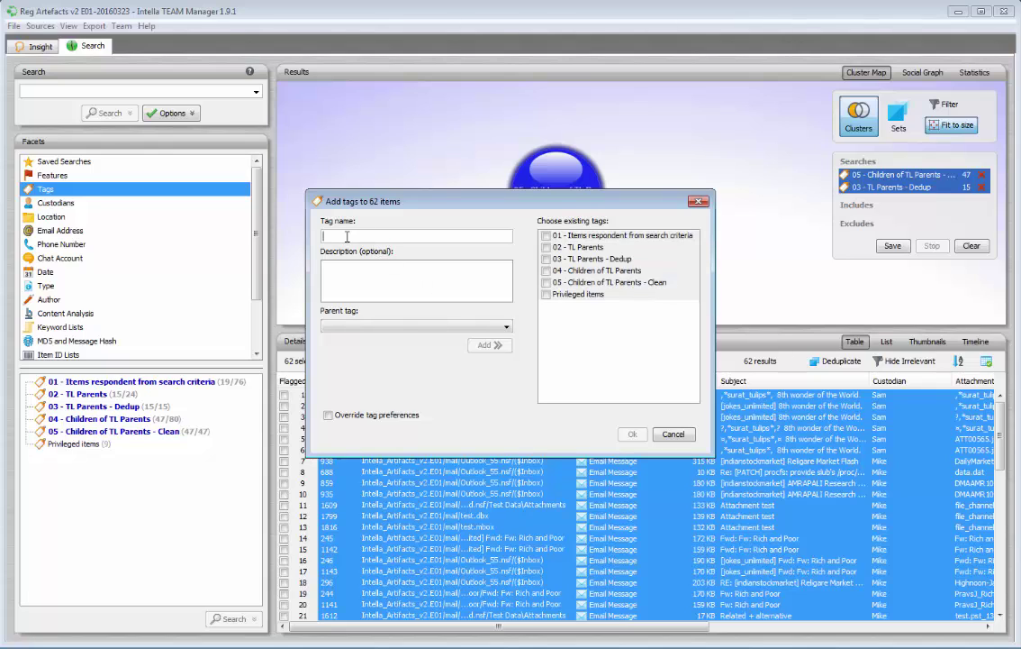
key(ctrl+v)
click(488, 345)
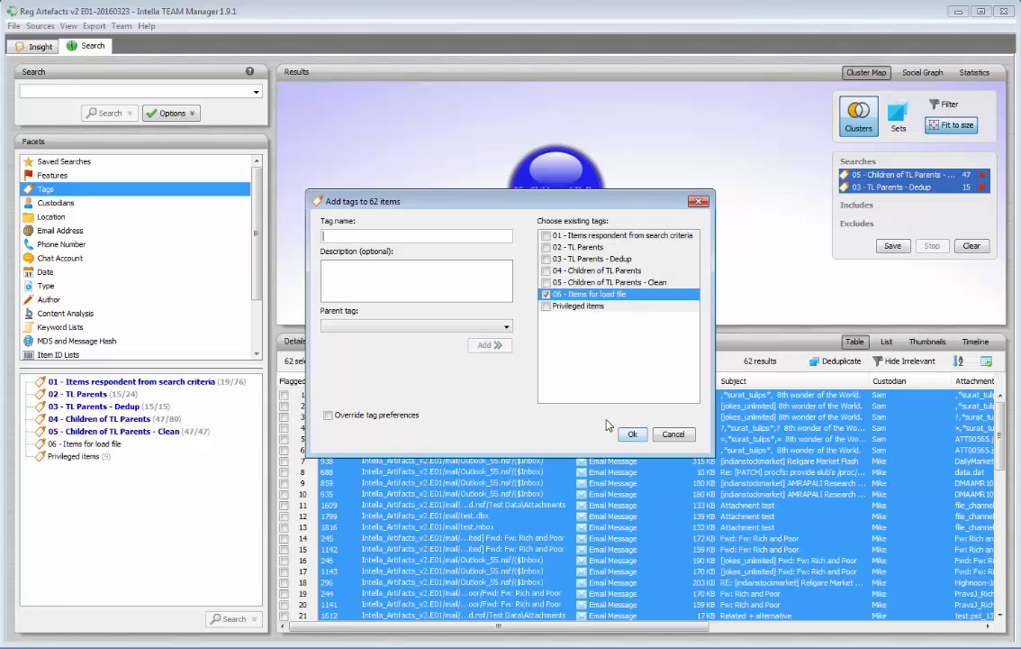
click(632, 434)
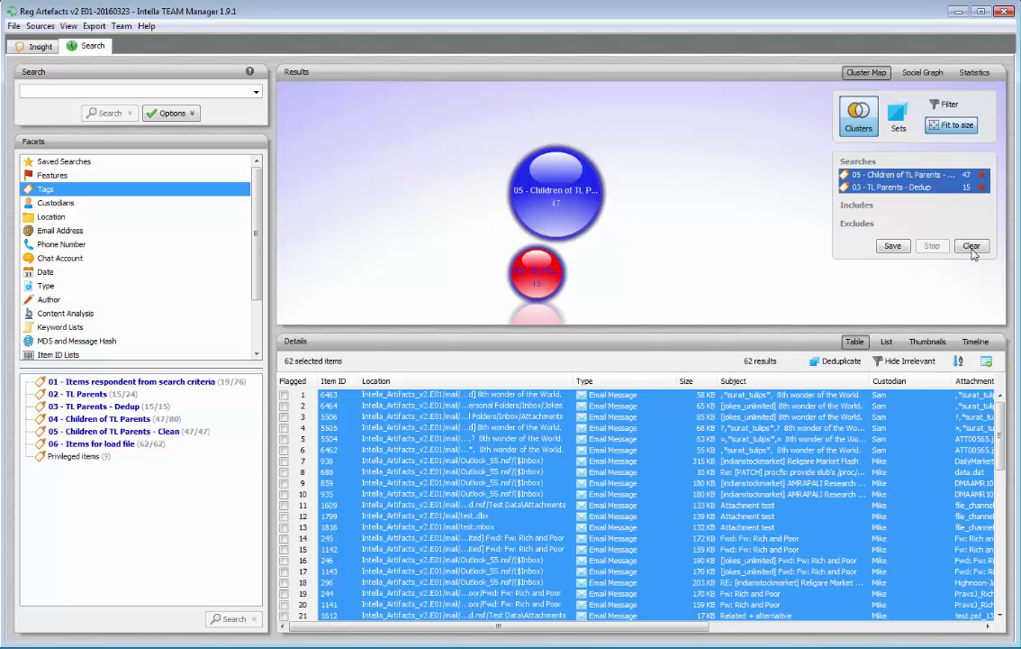
Step: Clear the searches, search for the "06 - Items for load file" tag, and list its items
click(972, 247)
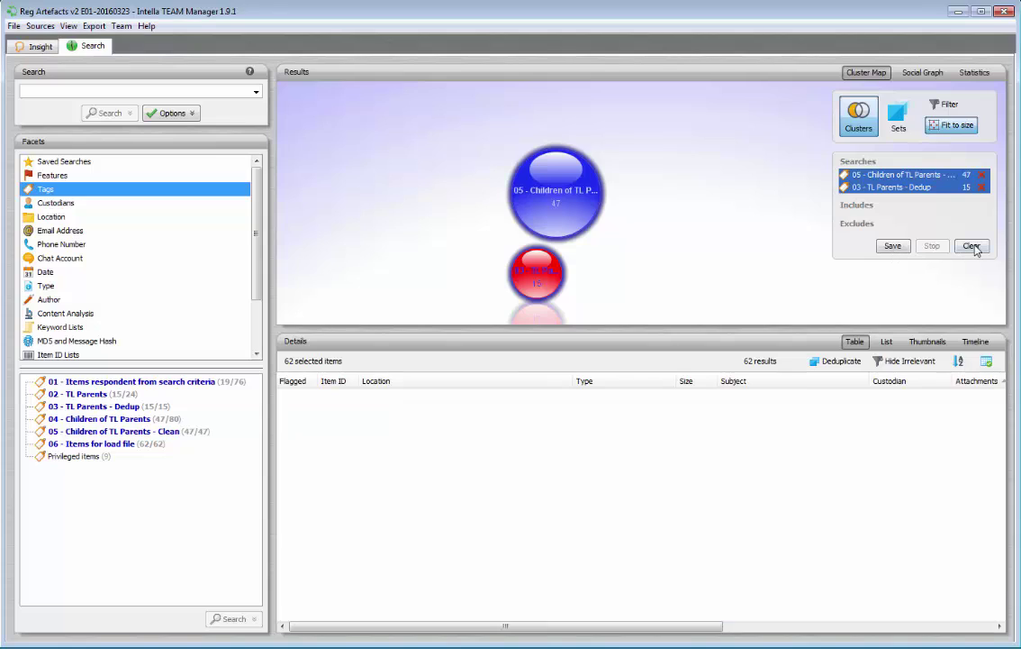
click(120, 444)
click(230, 618)
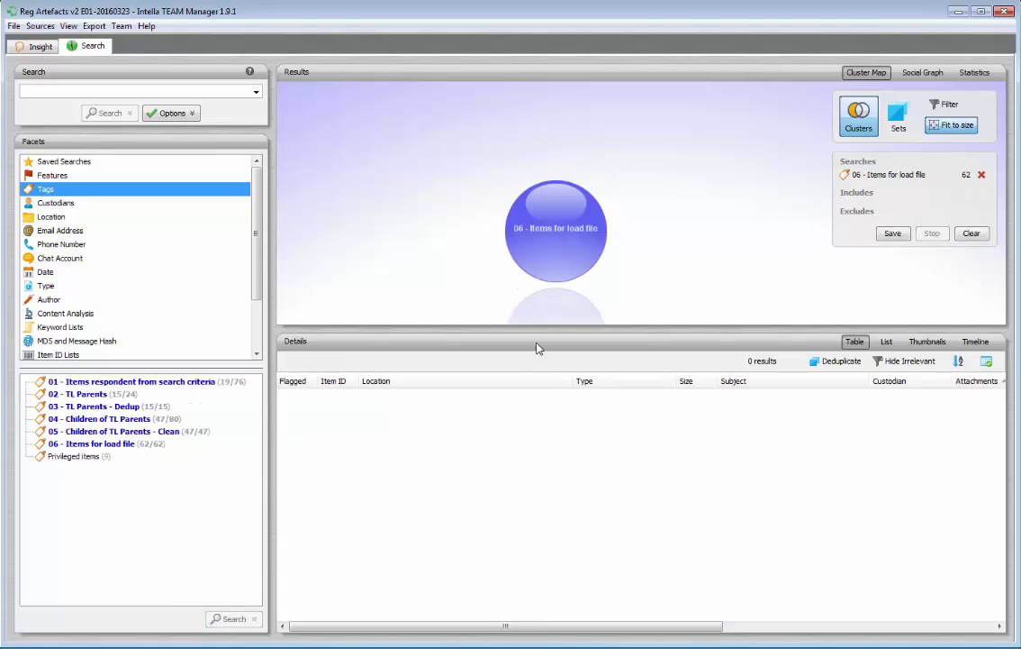
click(552, 245)
Step: Exclude items of the Containers type from the "06 - Items for load file" results and list the remaining items
click(47, 287)
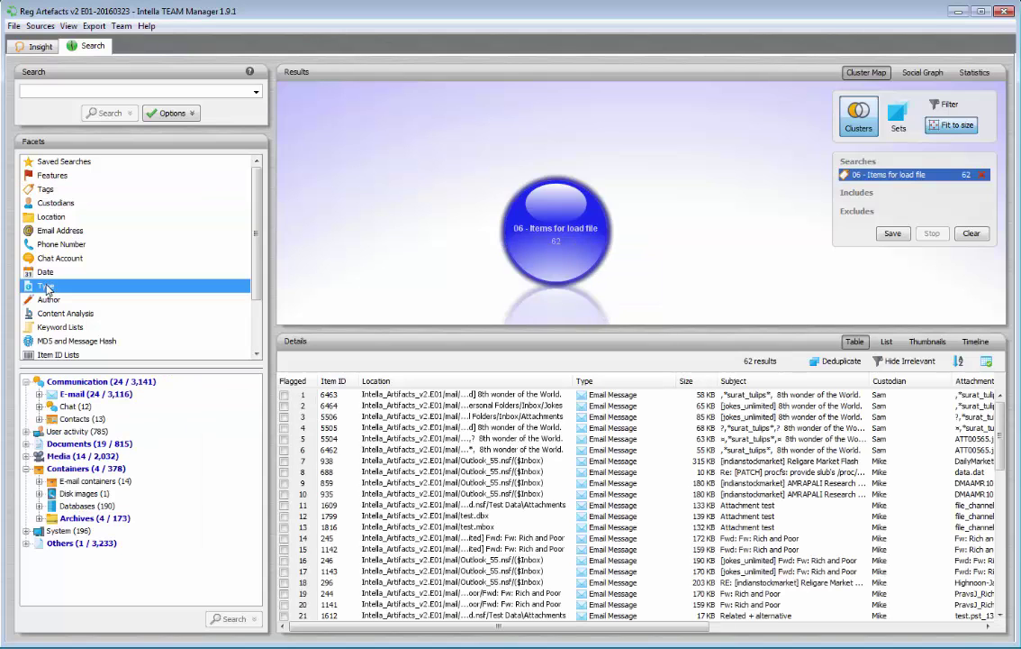
click(64, 475)
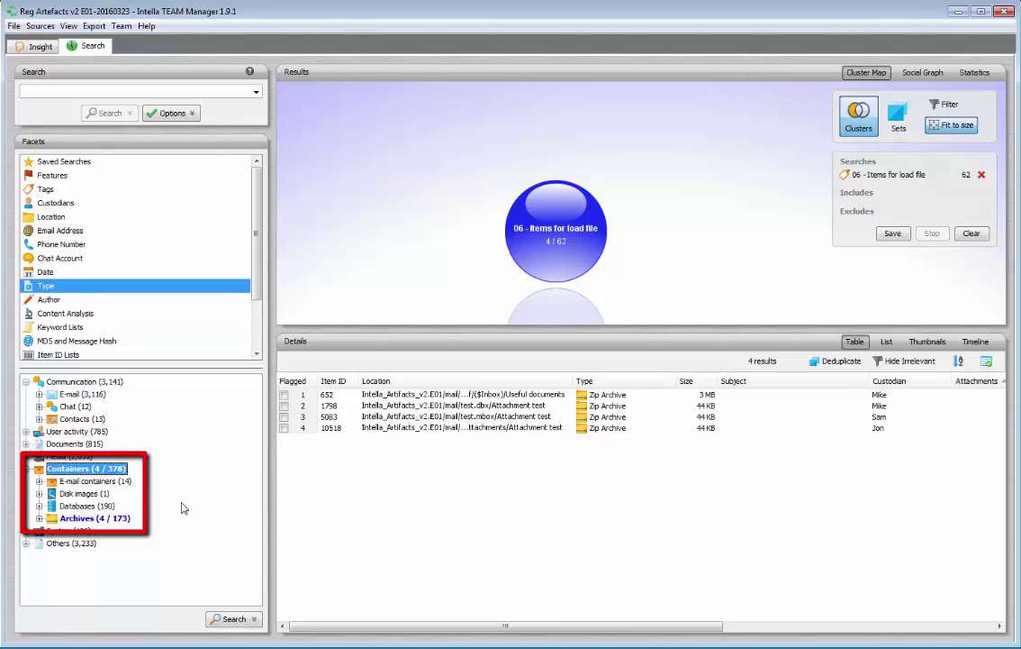
click(255, 620)
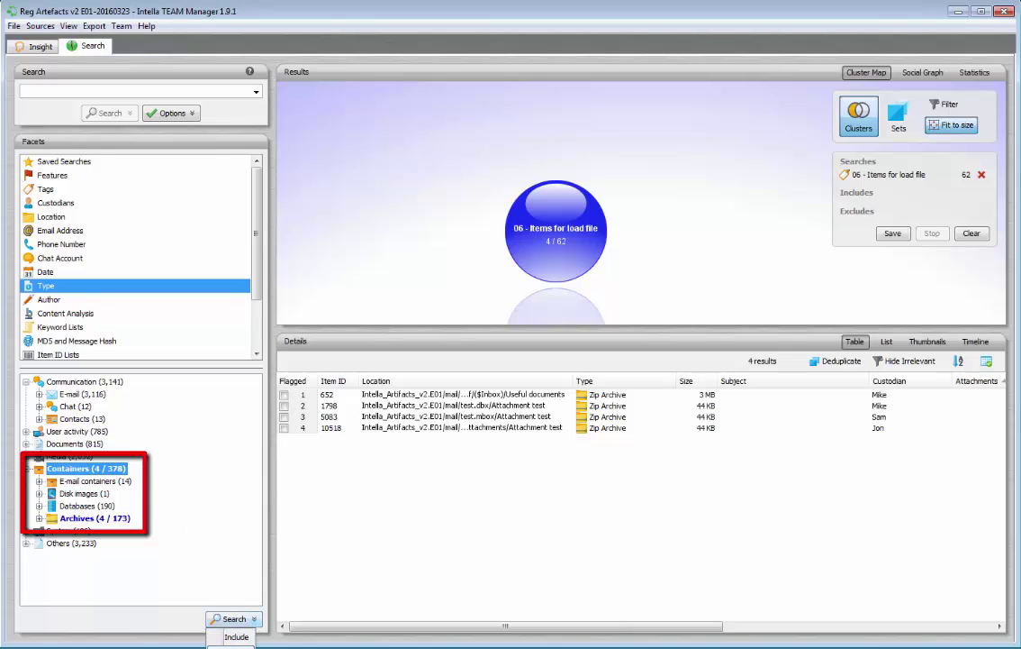
click(236, 645)
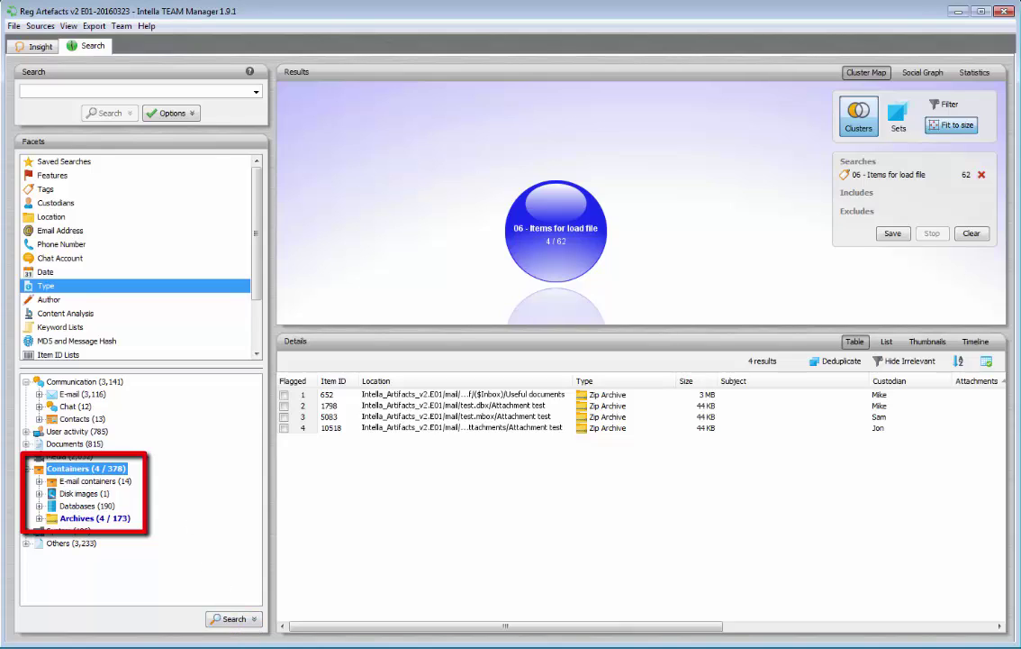
click(579, 254)
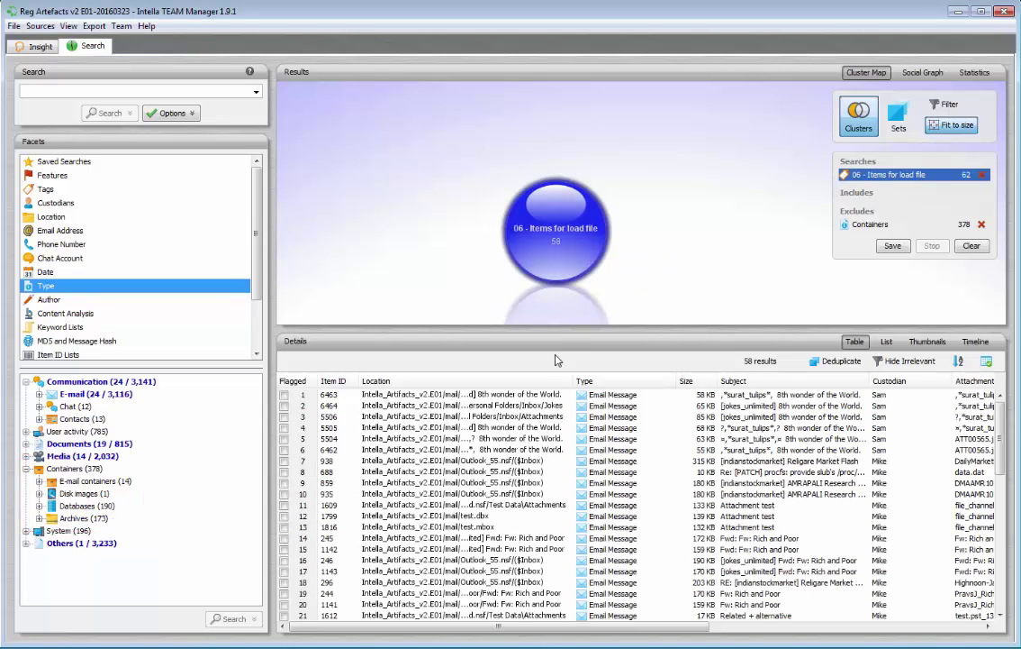
Step: Tag all of the listed non-container items with a new tag named "07 - Load file export"
click(537, 417)
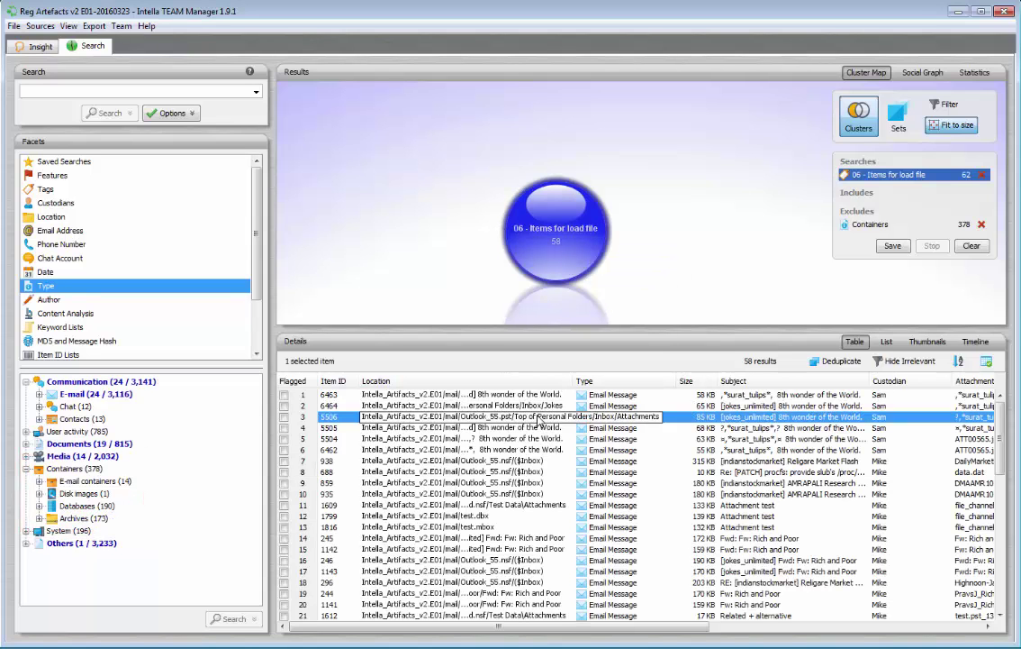
key(ctrl+a)
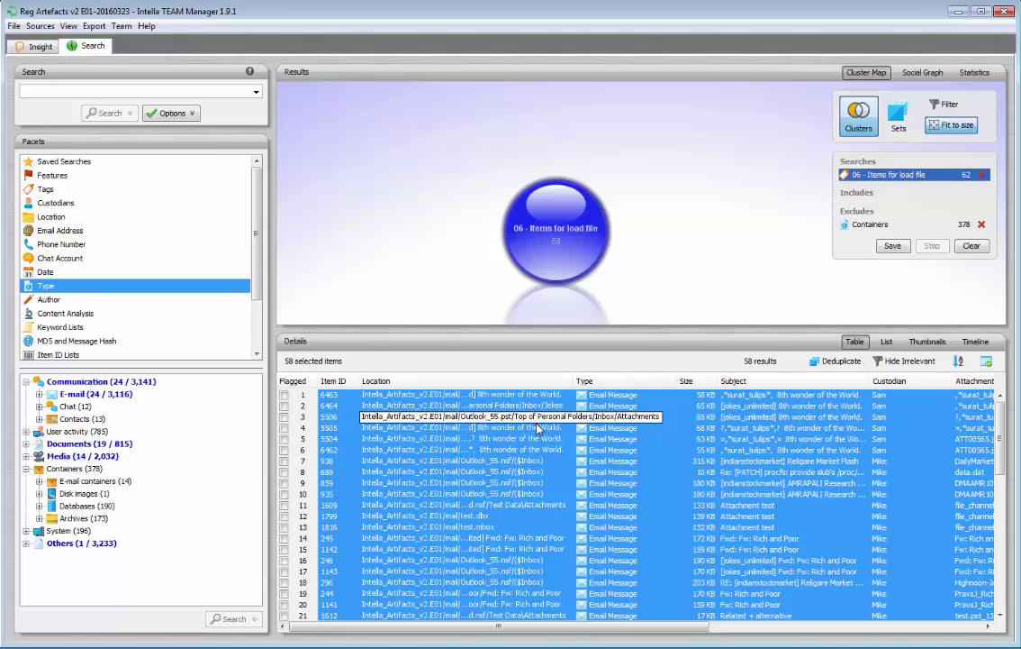
right_click(537, 433)
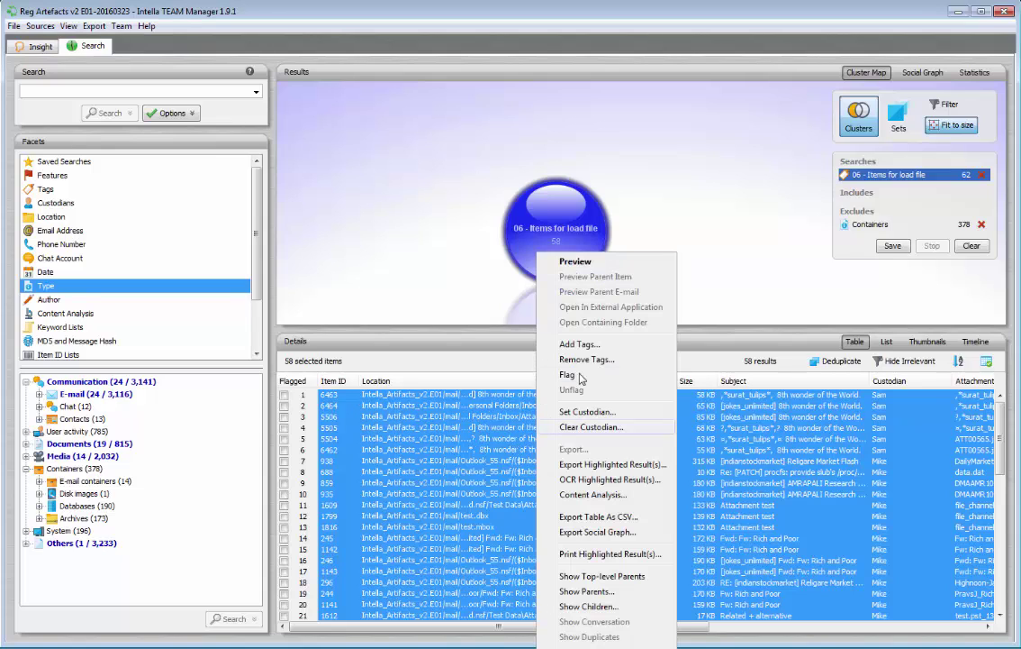
click(519, 384)
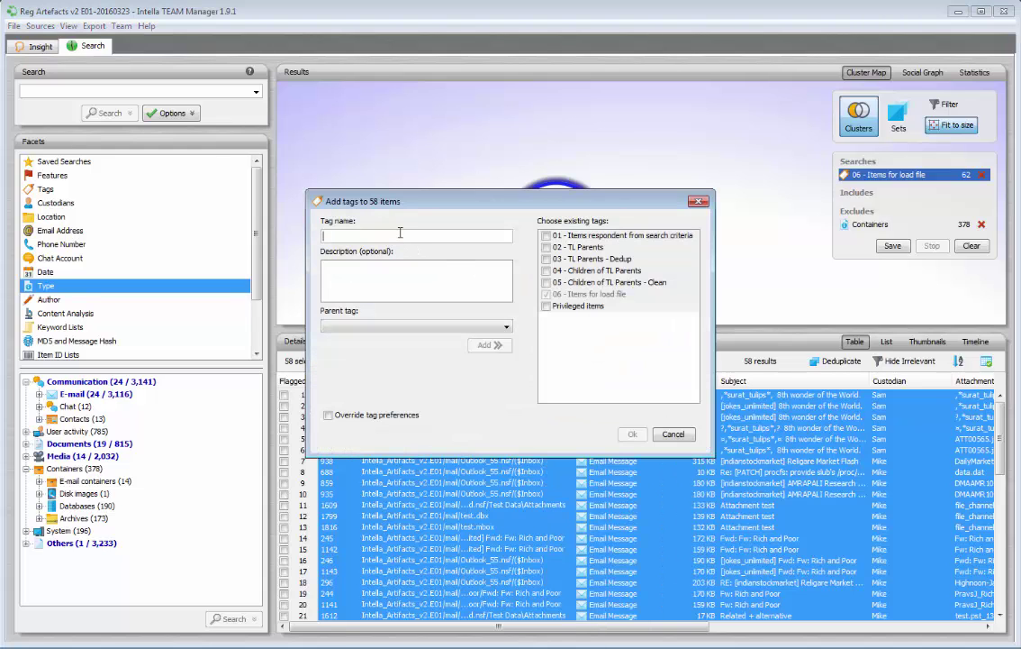
text(07 - Load file export)
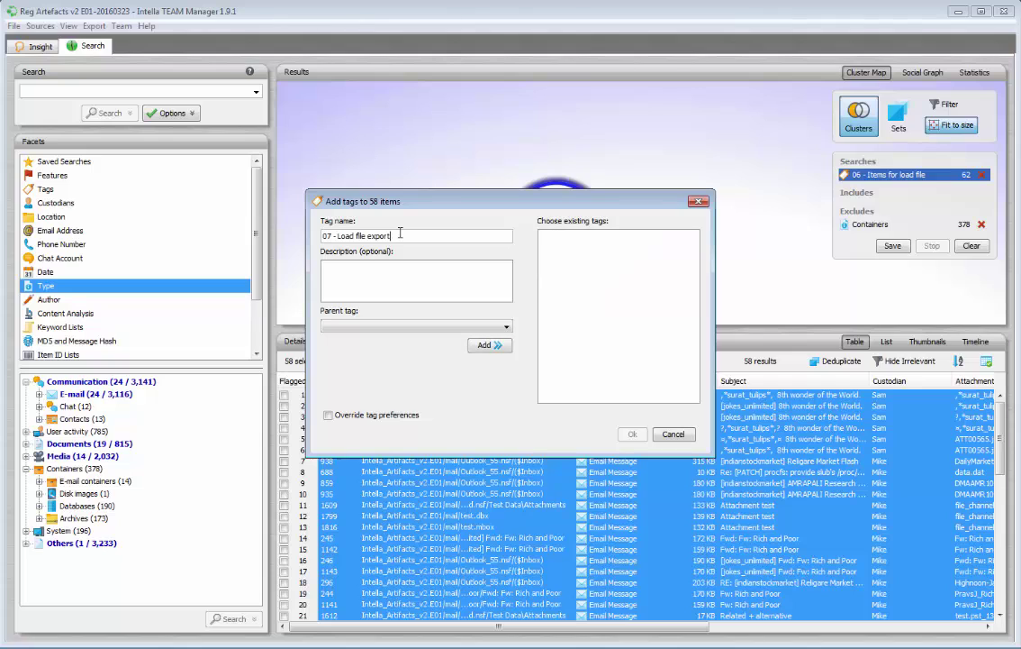
click(488, 345)
click(638, 436)
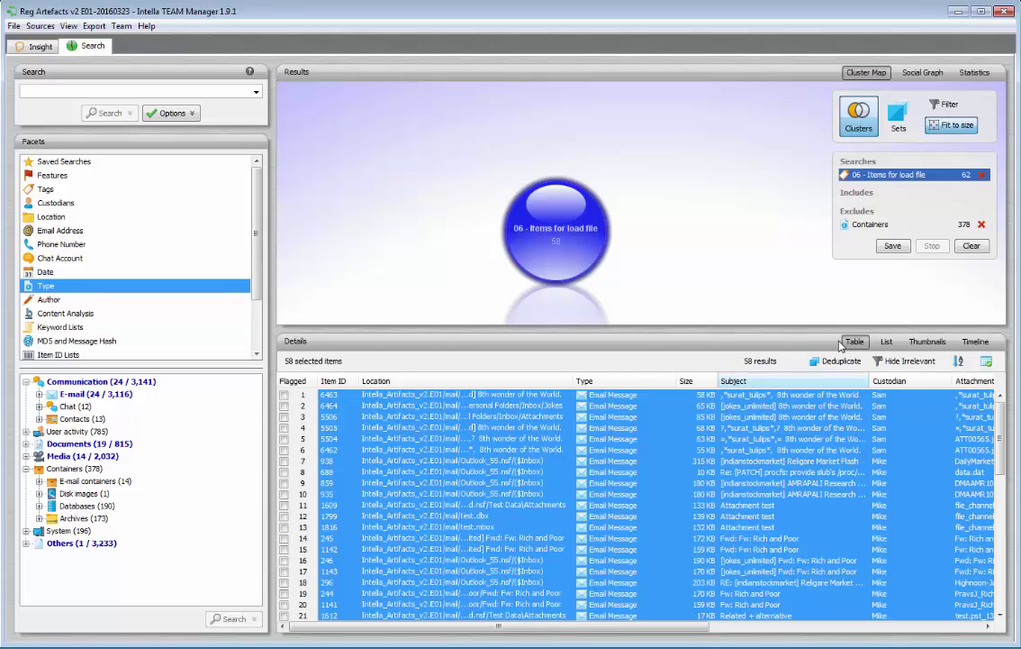
Step: Clear the searches, search for the "07 - Load file export" tag, and list its items
click(971, 245)
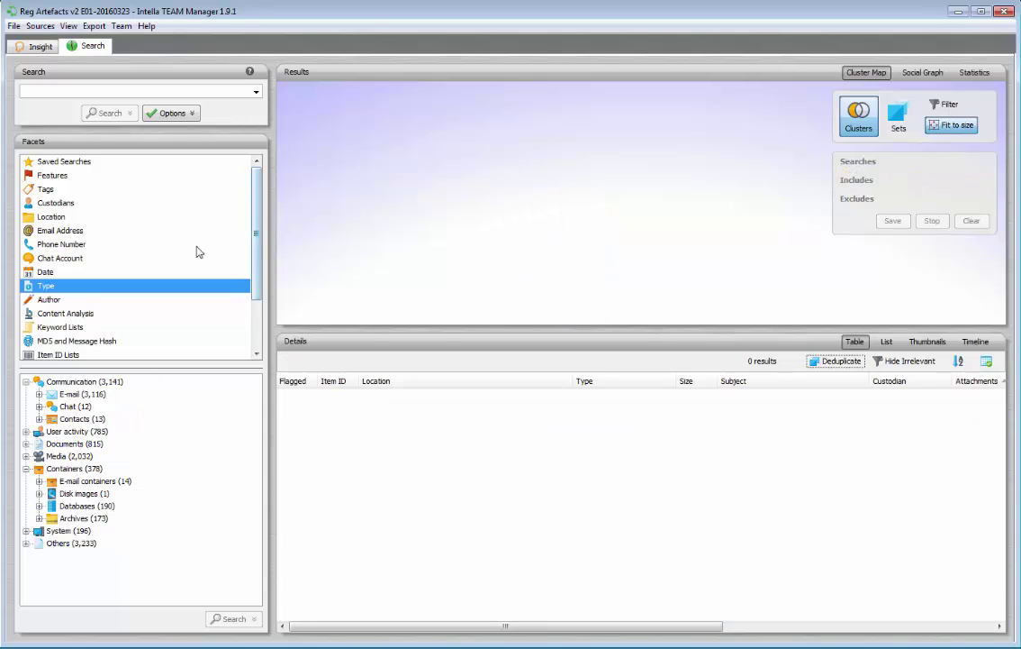
click(42, 190)
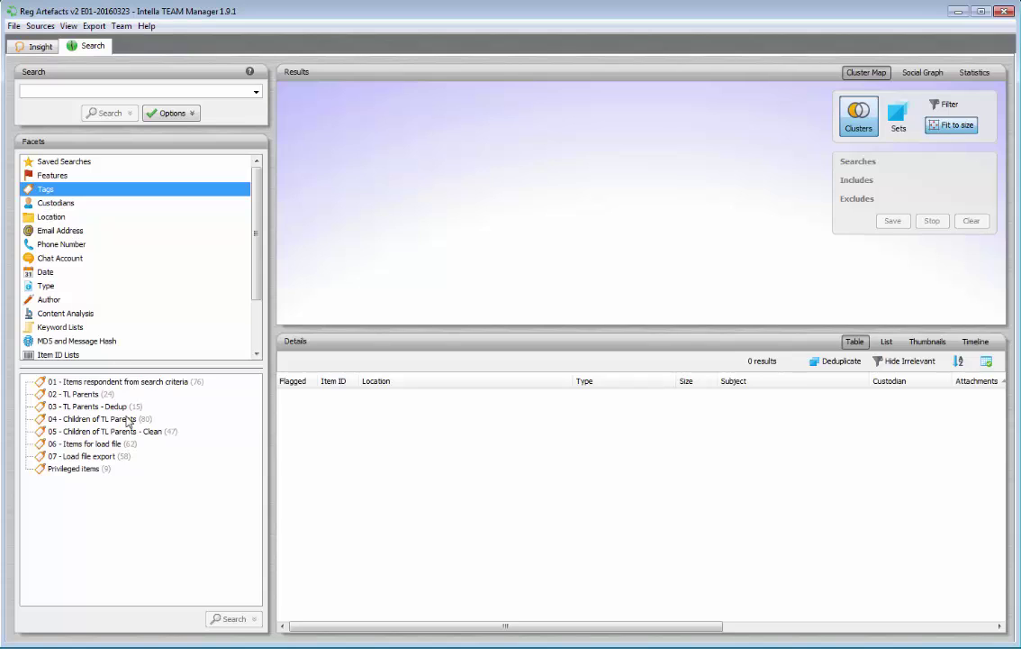
click(95, 456)
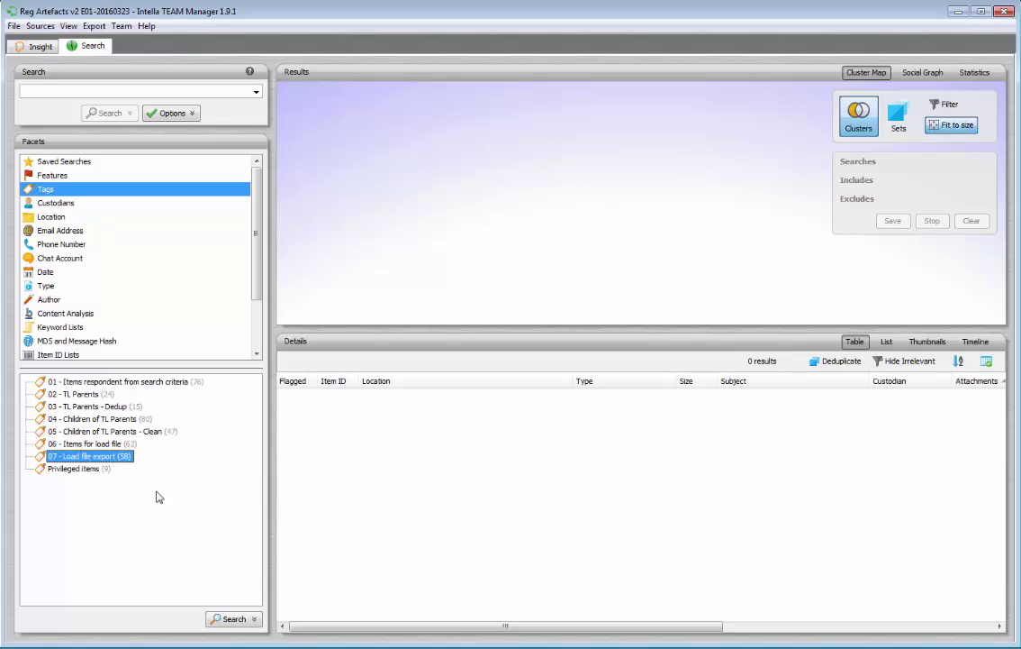
click(231, 619)
click(550, 187)
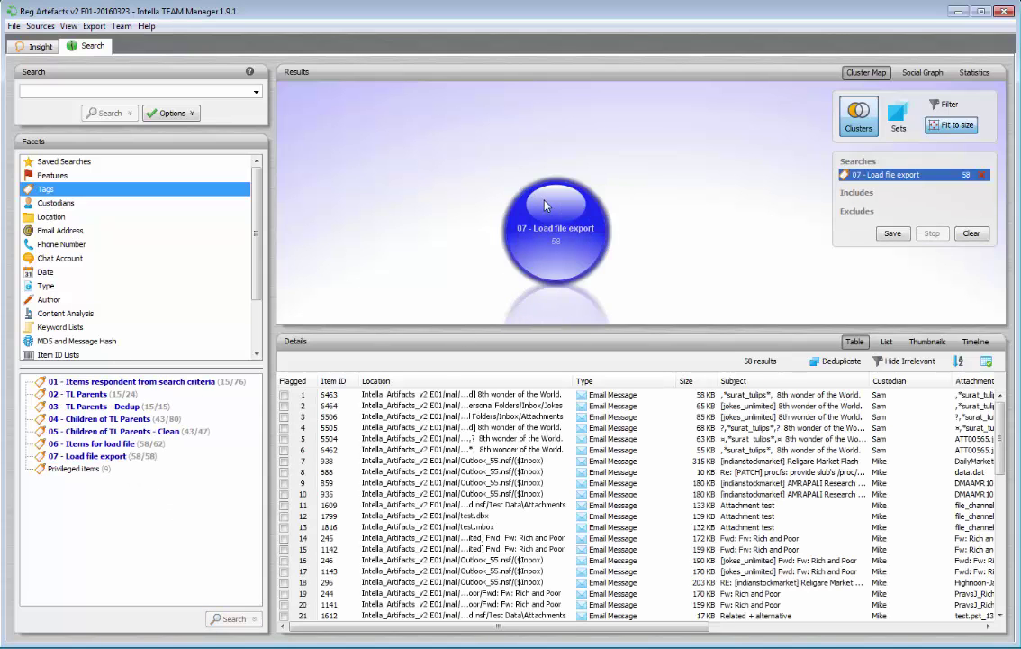
click(496, 442)
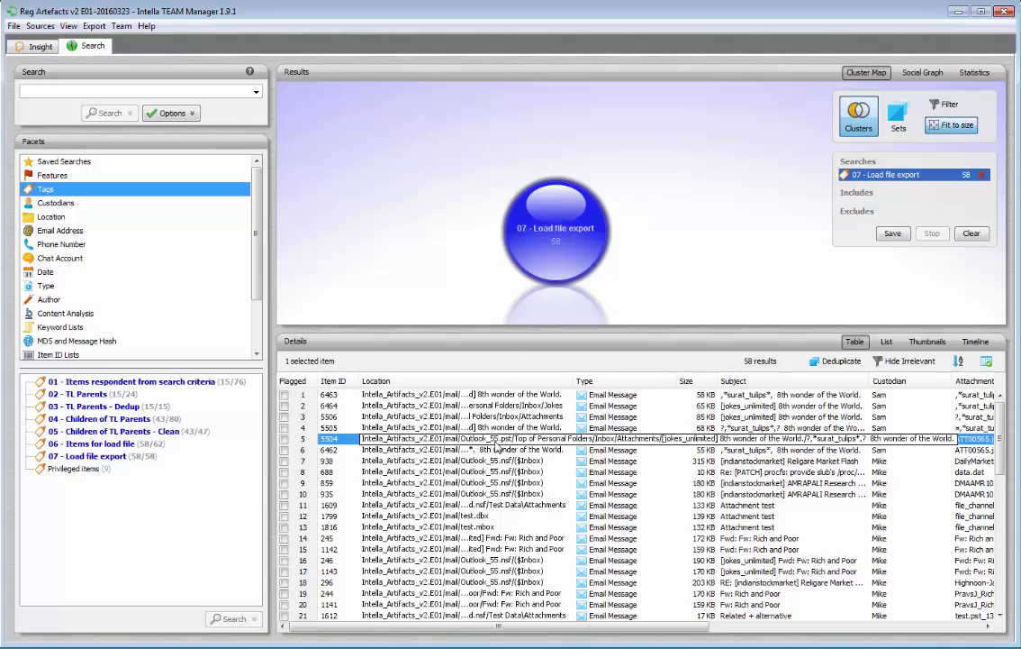
Step: Export all listed items as a load file using the Relativity-1.9.1 template and a new export set named ABC001
key(ctrl+a)
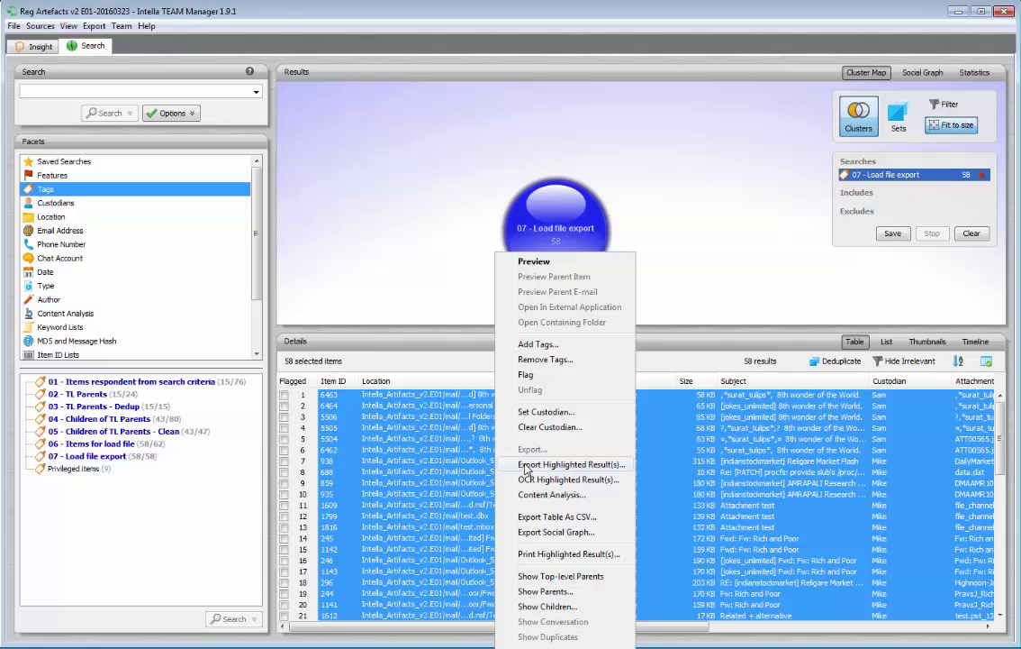
click(527, 466)
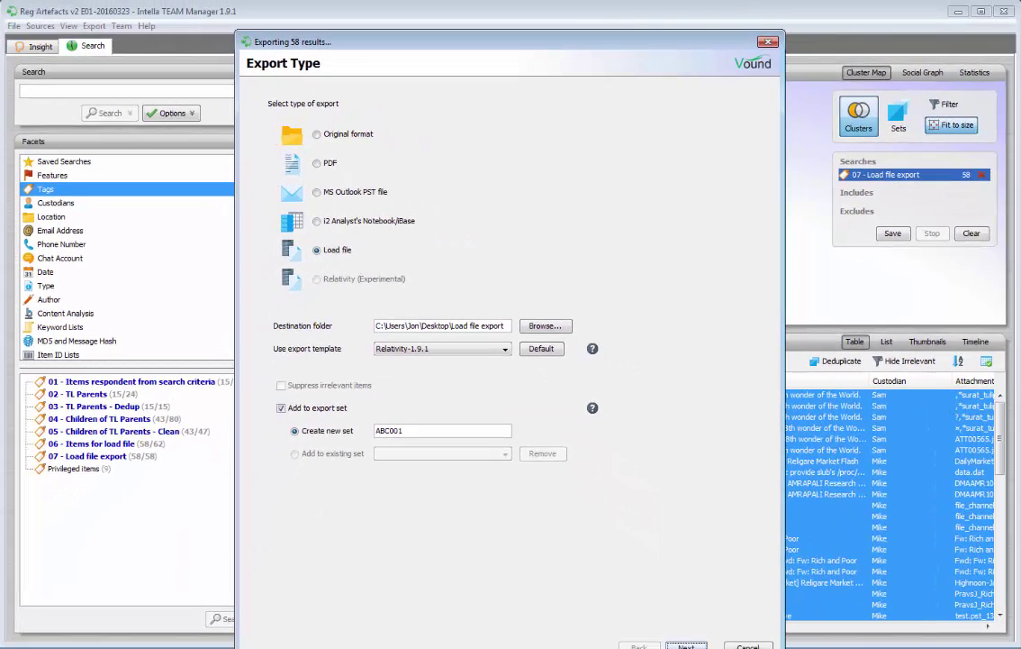
key(Return)
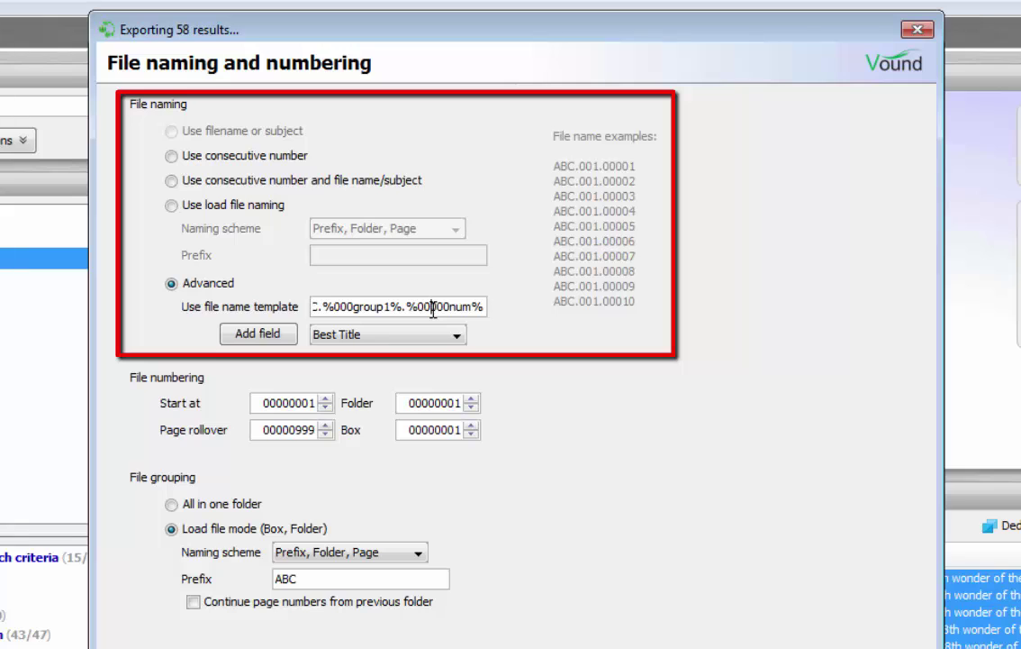
Step: Check and accept the file naming and numbering settings, and review which components the extracted text includes
key(Home)
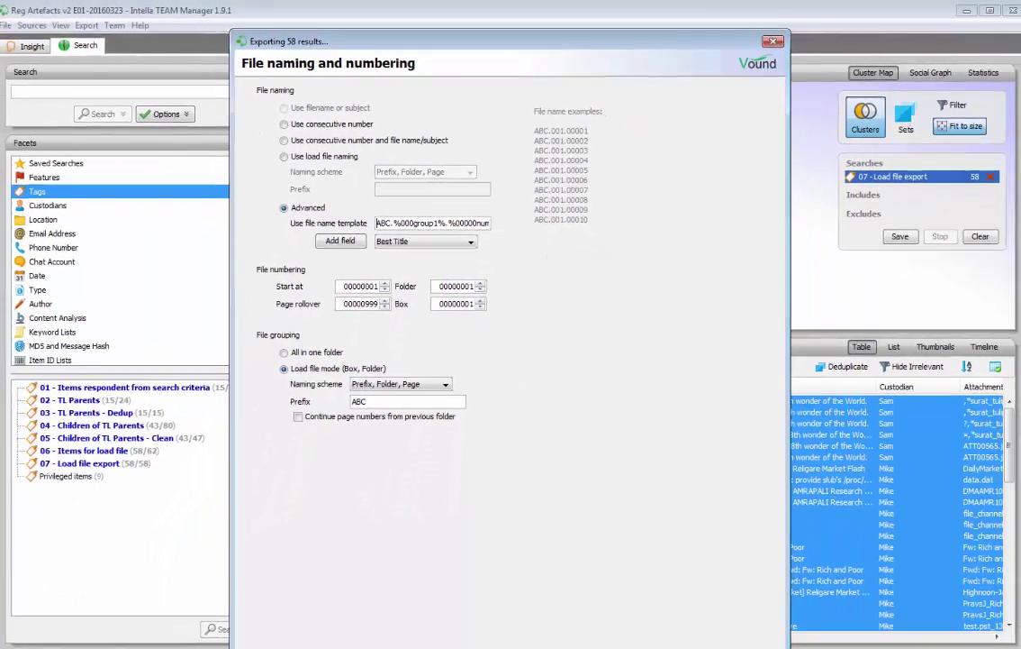
click(686, 646)
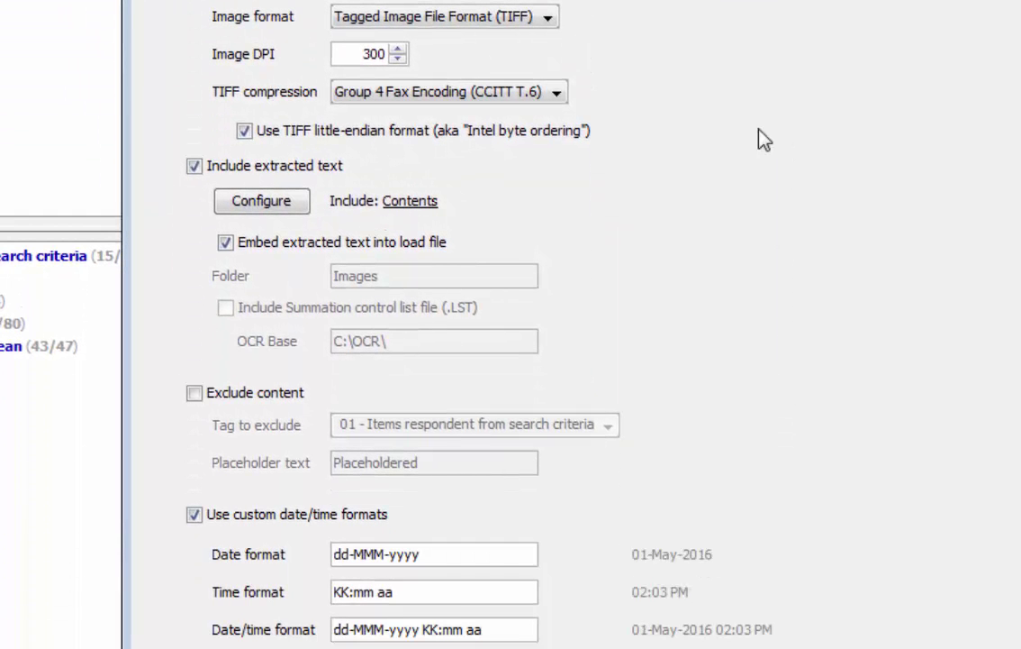
click(297, 201)
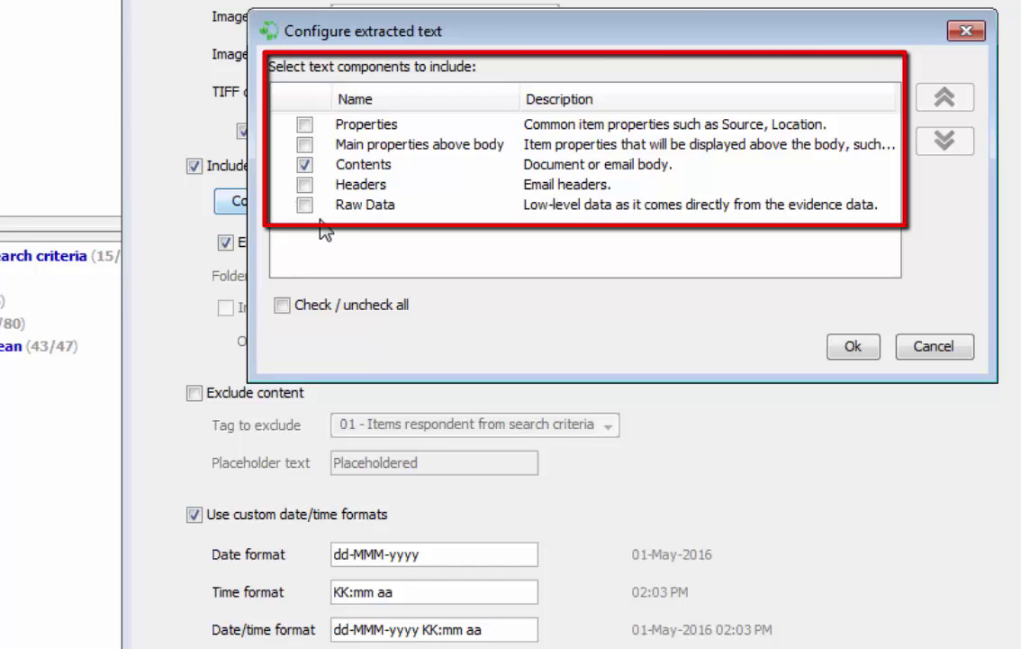
click(910, 347)
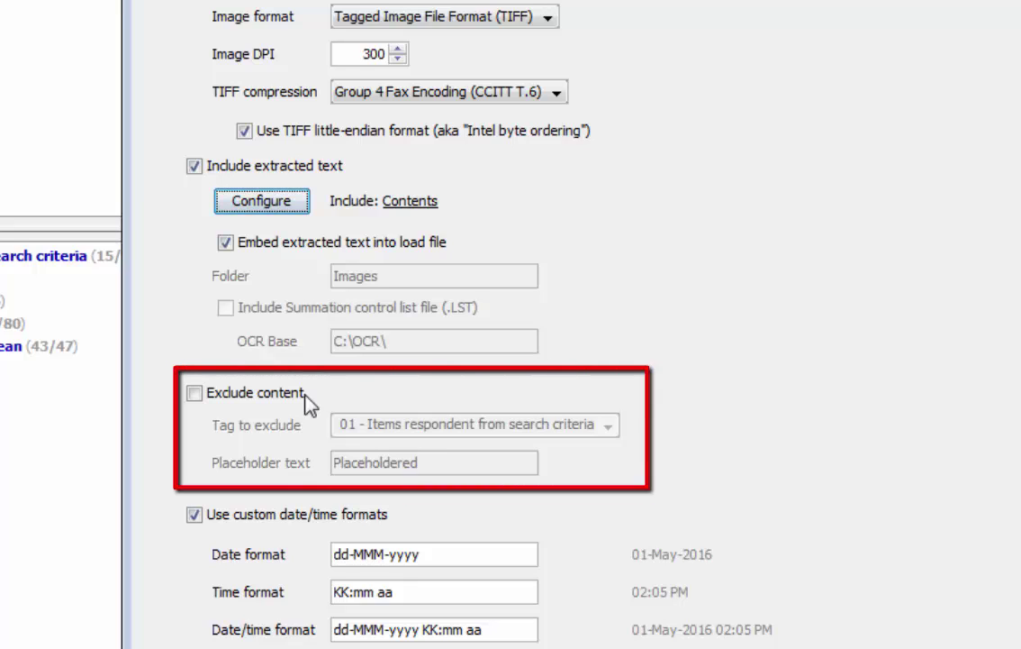
Step: Exclude content tagged "Privileged items" with the placeholder text "Privileged" and accept the load file options
click(194, 394)
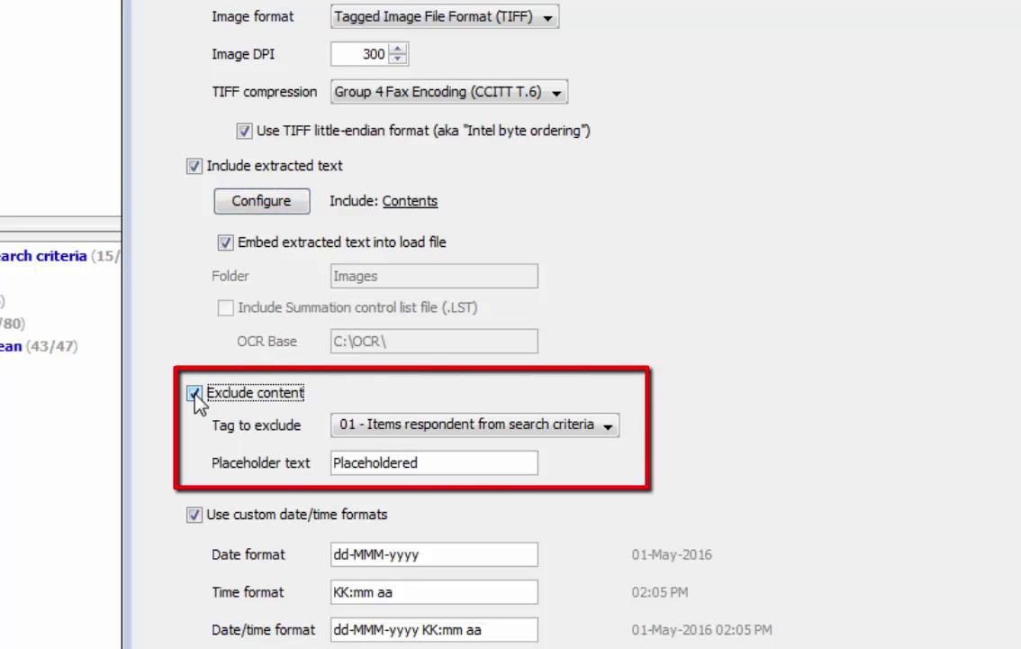
click(613, 427)
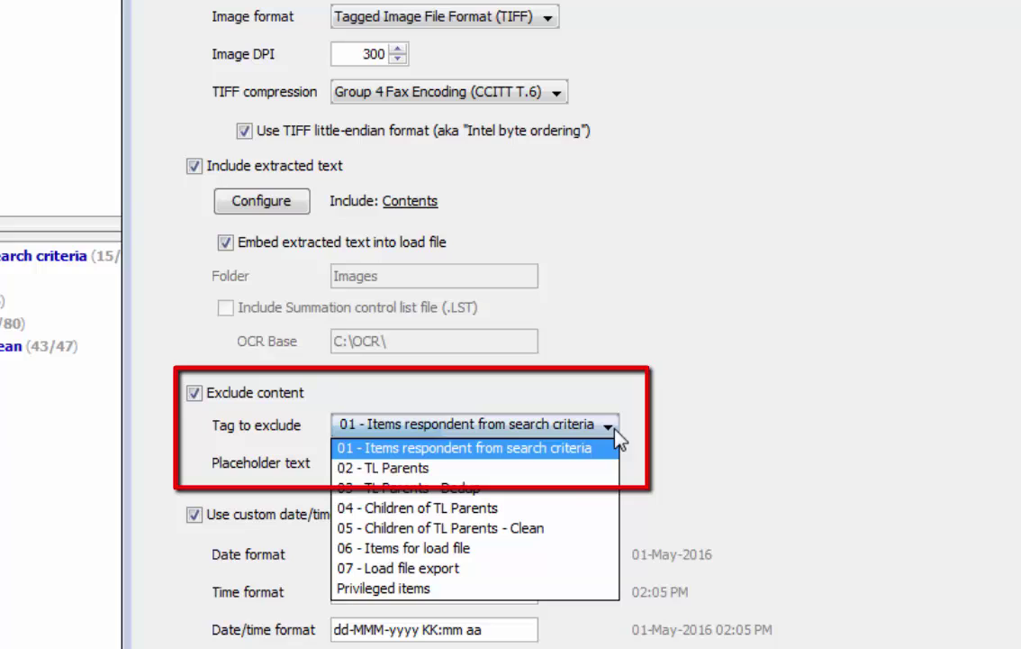
click(504, 590)
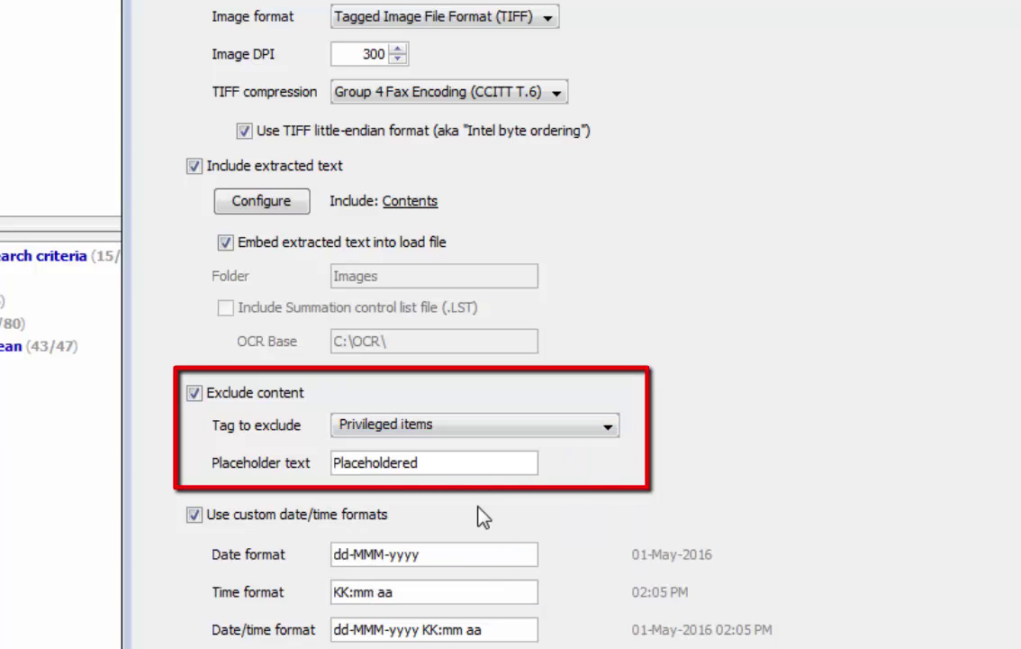
click(440, 464)
key(ctrl+a)
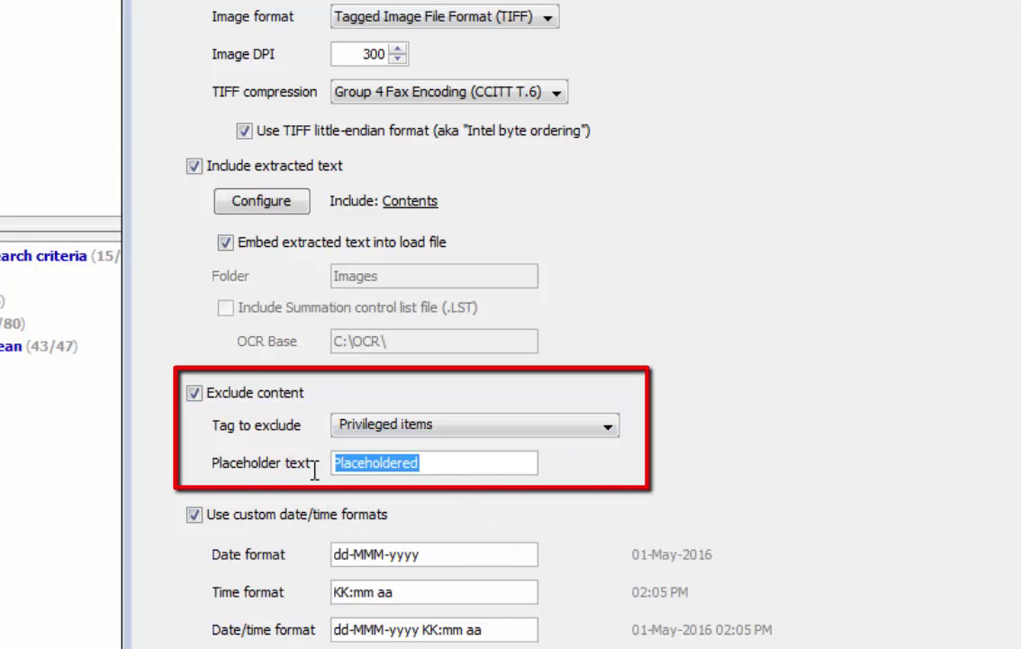
text(Privileged)
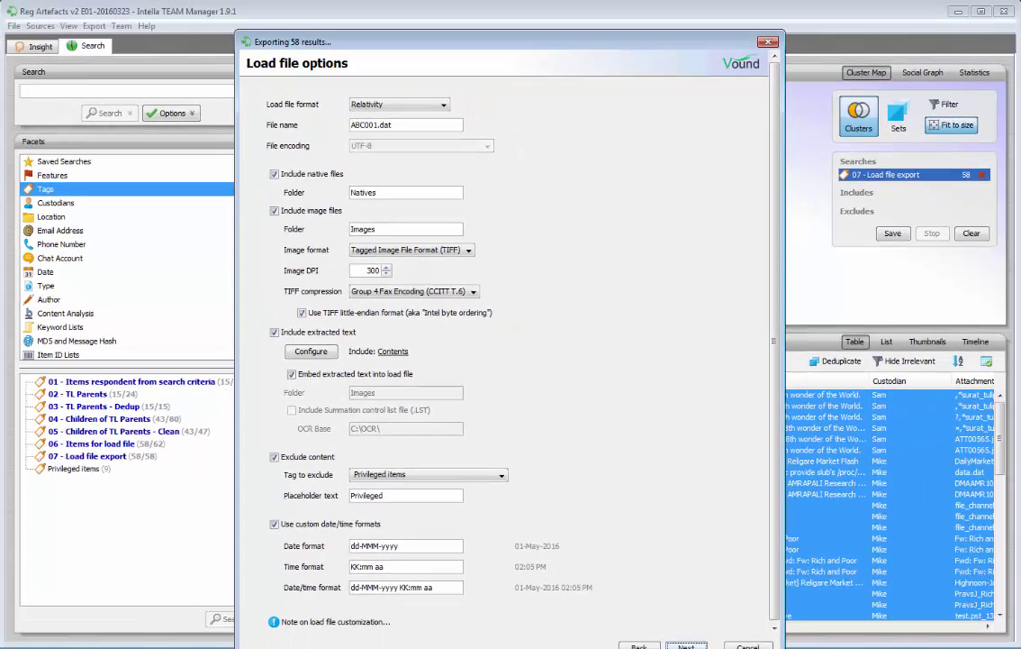
key(Return)
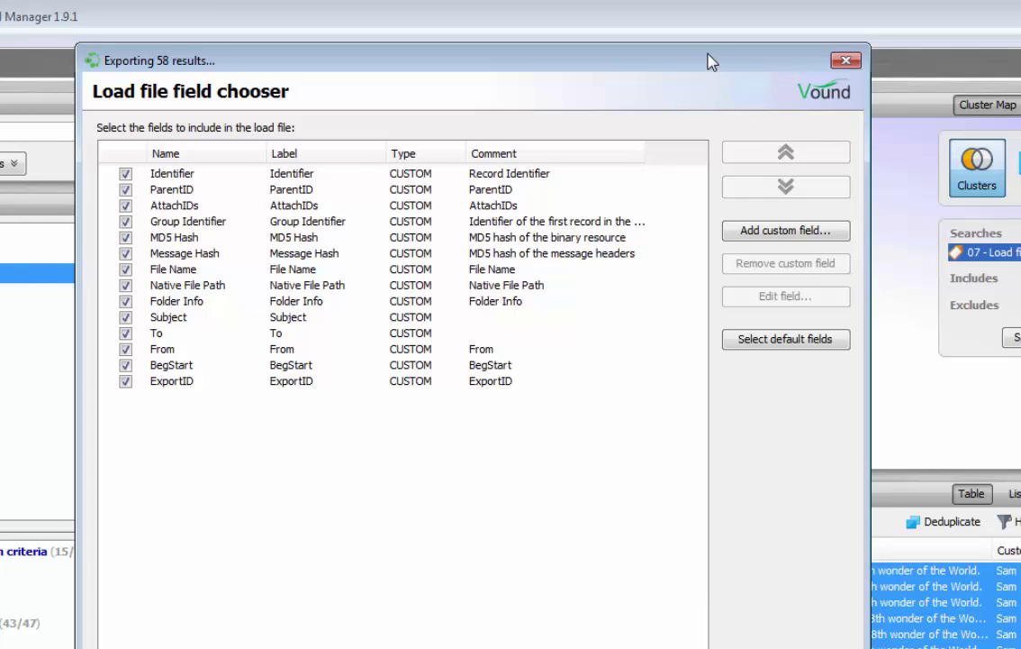
Step: Add a custom load file field of type EXTRACTED_TEXT with "Extracted Text" as its name, label and comment
drag(708, 62, 707, 38)
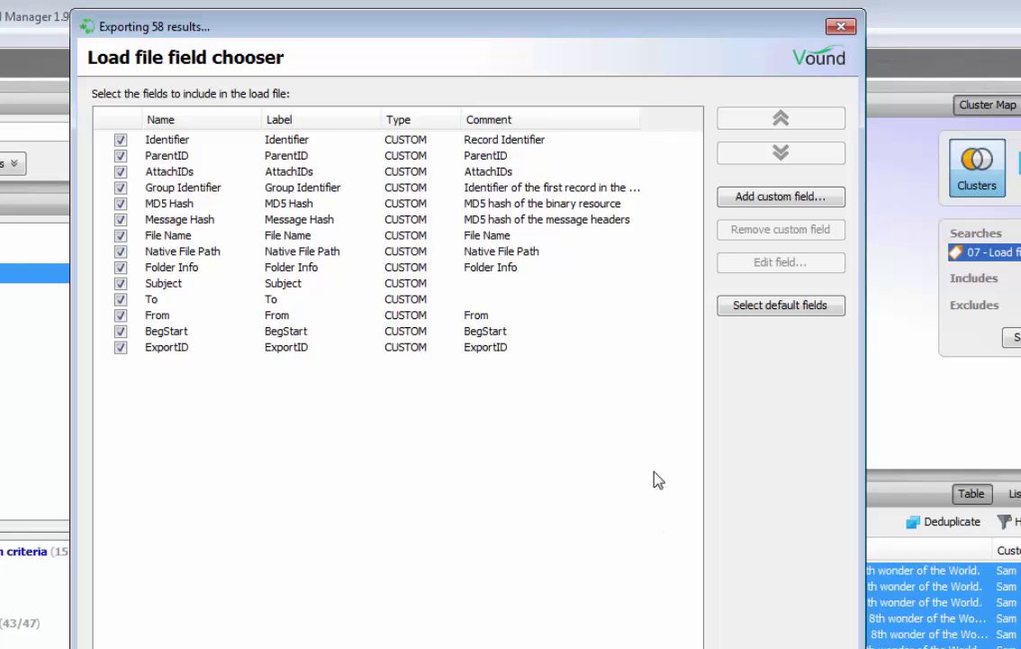
click(836, 203)
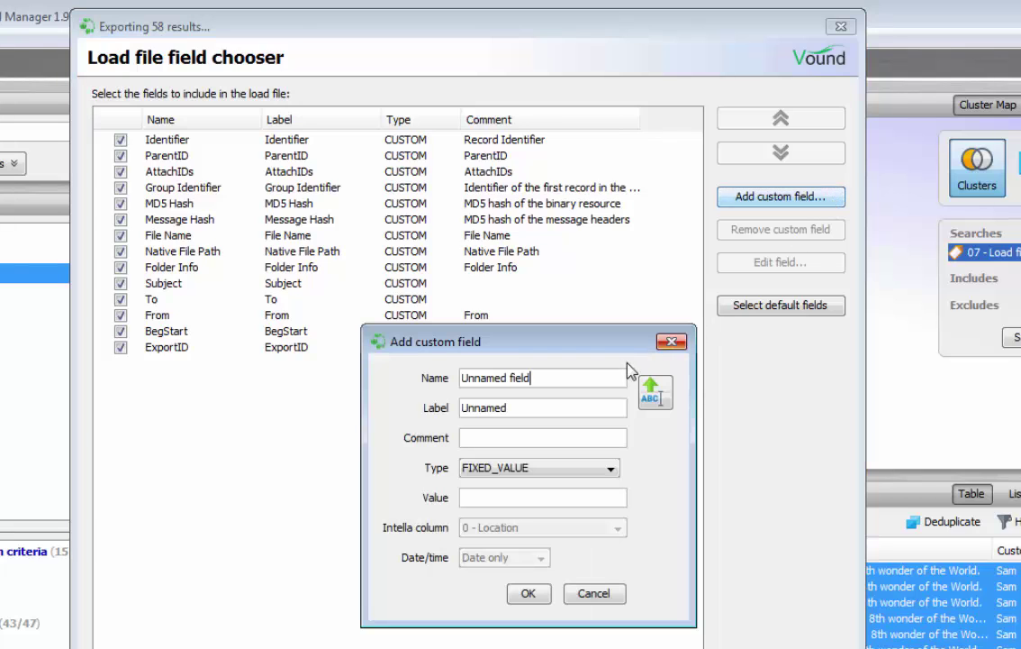
drag(579, 377, 388, 375)
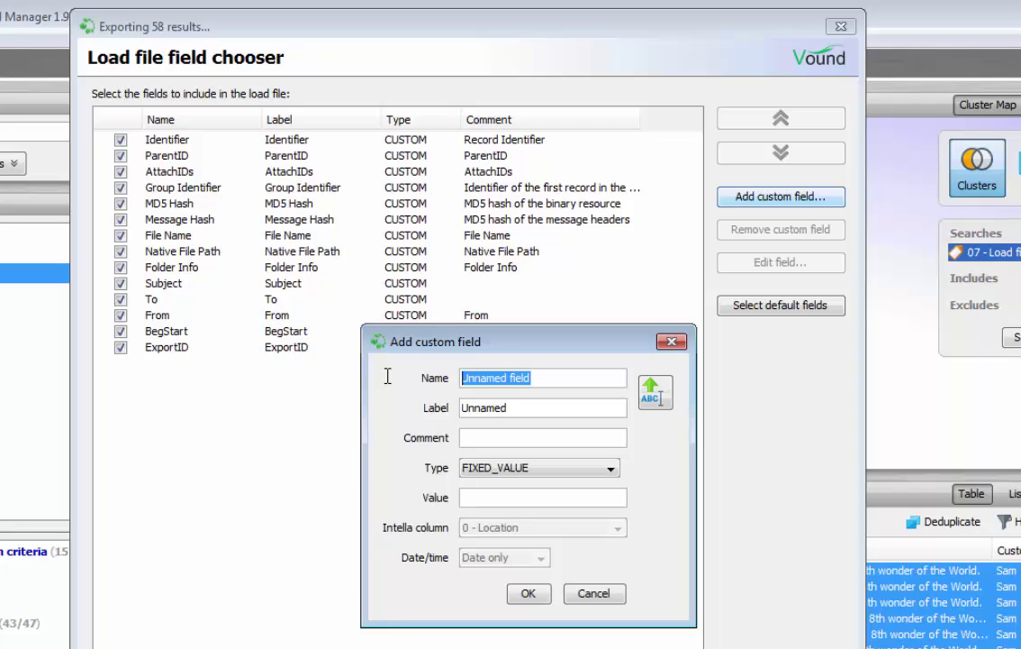
text(Extracted Text)
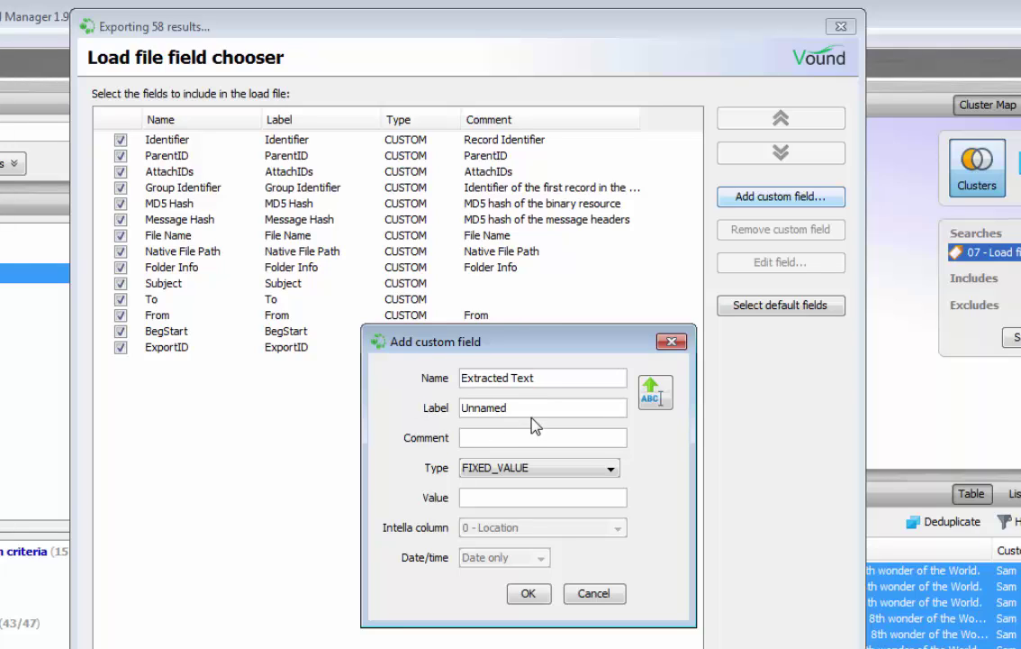
drag(532, 407, 461, 407)
text(Extracted Text)
click(490, 439)
text(Extracted Text)
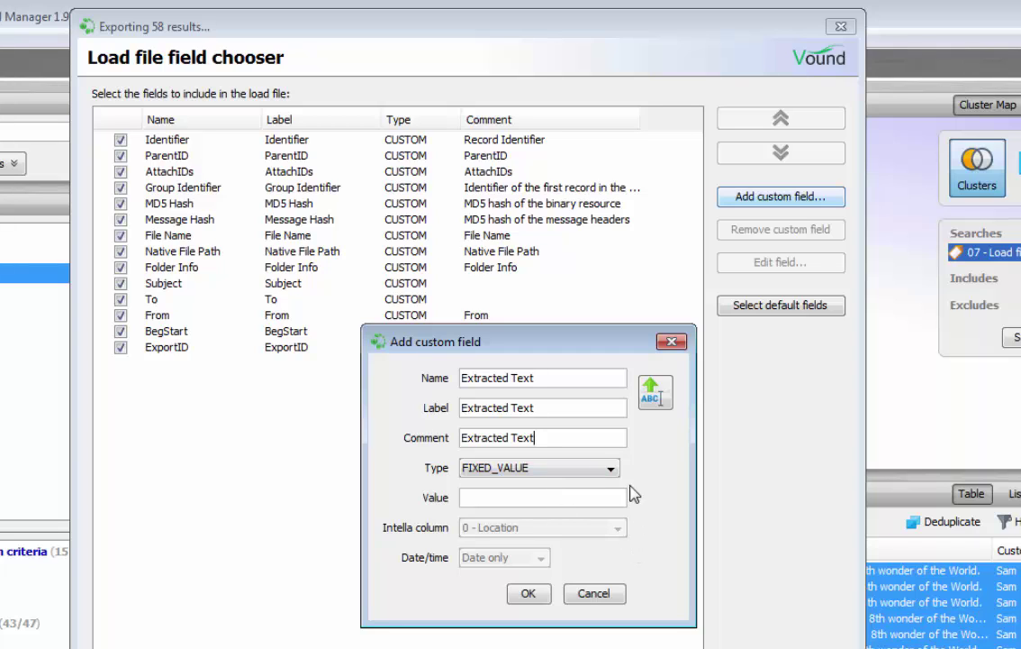
click(611, 468)
scroll(587, 576, down, 3)
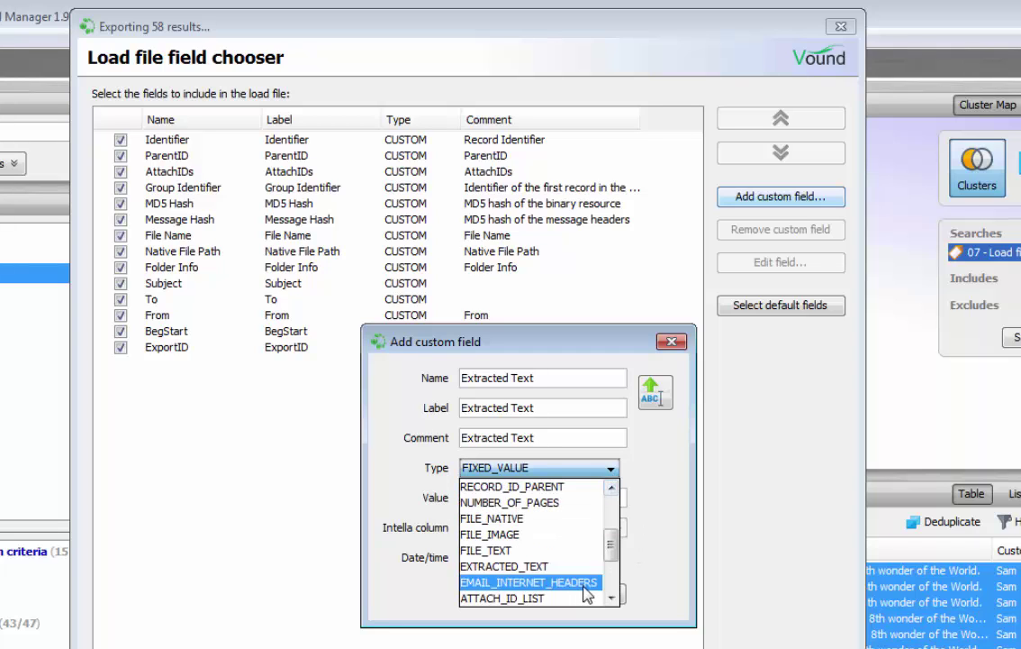
click(567, 565)
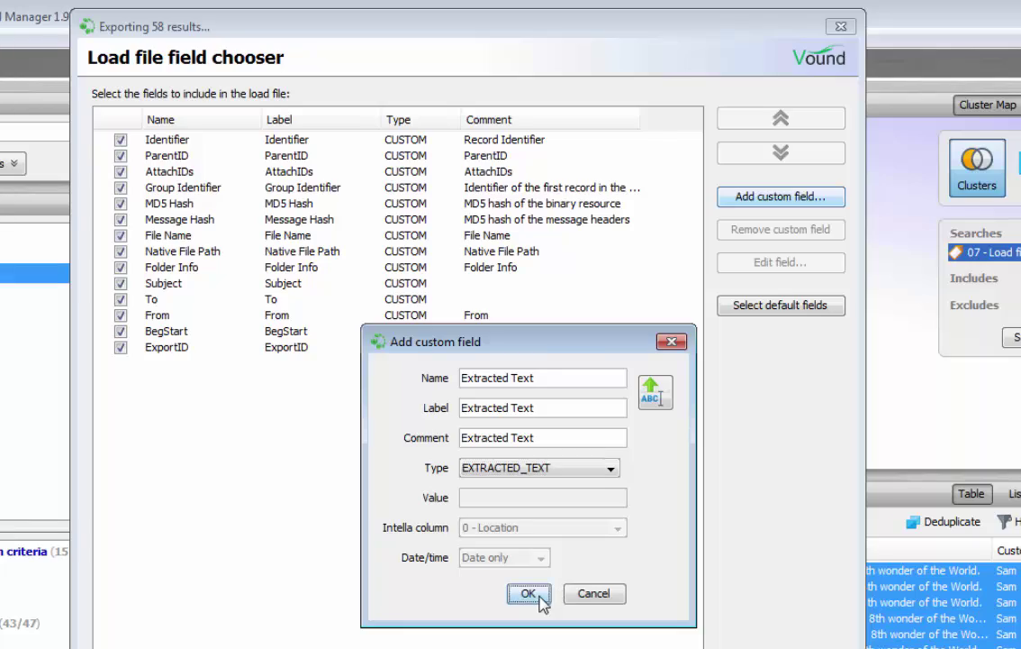
click(530, 593)
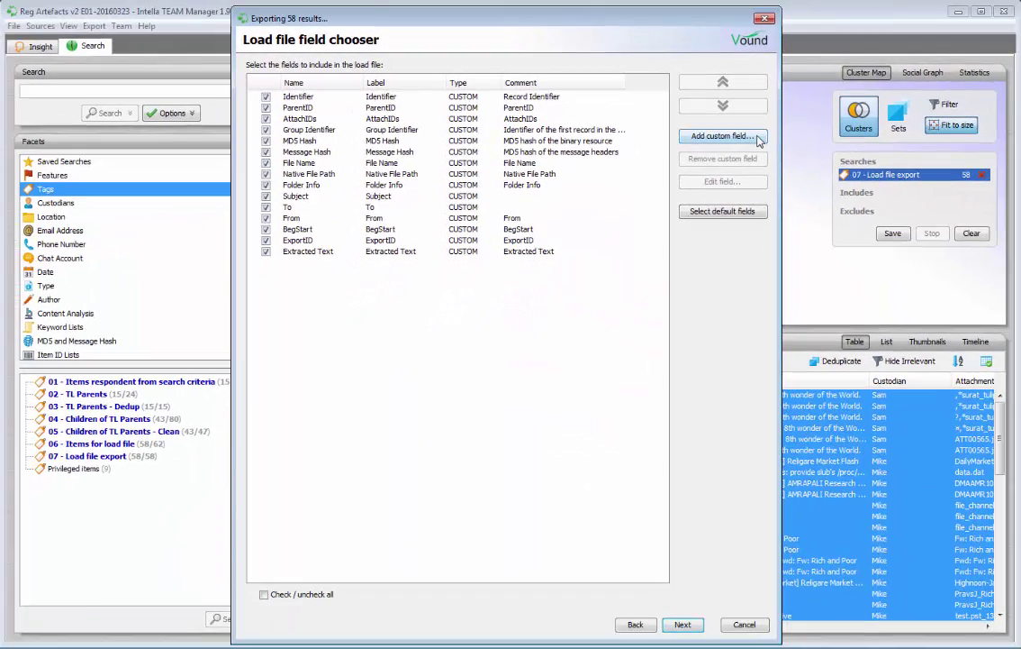
Step: Start another custom load file field with "Title" as its name, label and comment
click(760, 137)
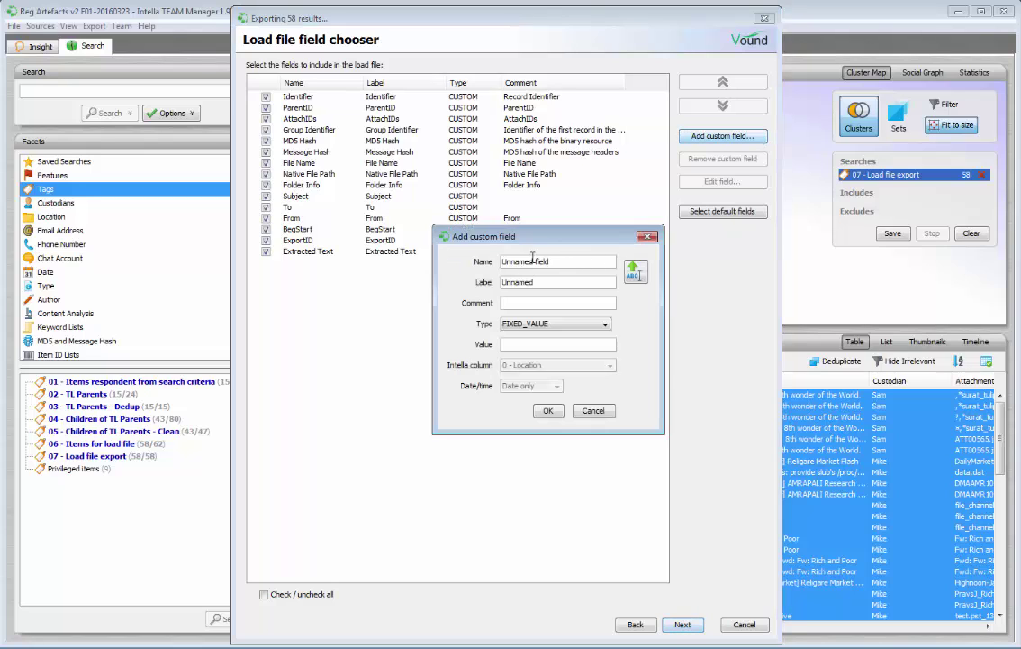
drag(552, 261, 482, 260)
text(Title)
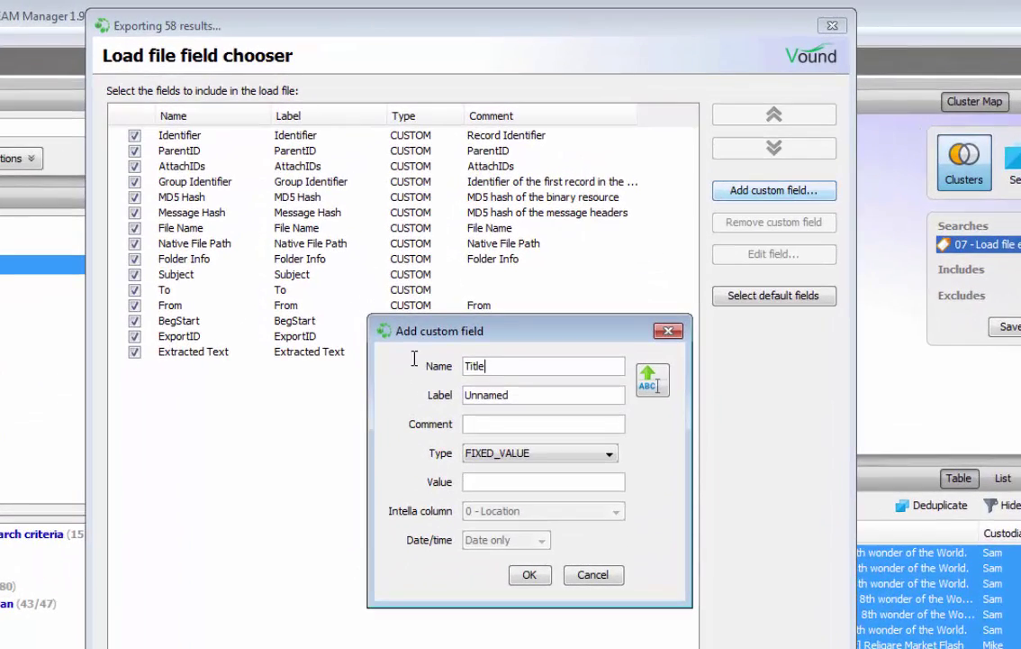
key(ctrl+a)
key(ctrl+c)
click(493, 394)
key(ctrl+a)
key(ctrl+v)
click(492, 424)
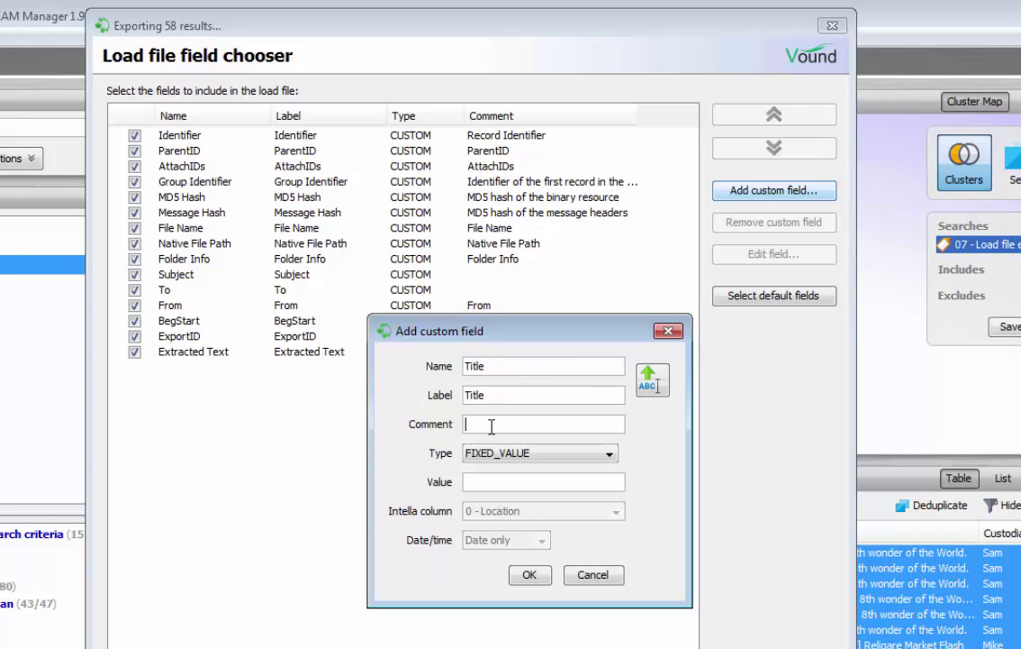
key(ctrl+v)
Step: Set the Title field's type to INTELLA_COLUMN with the column "2 - Title" and add it to the load file
click(559, 453)
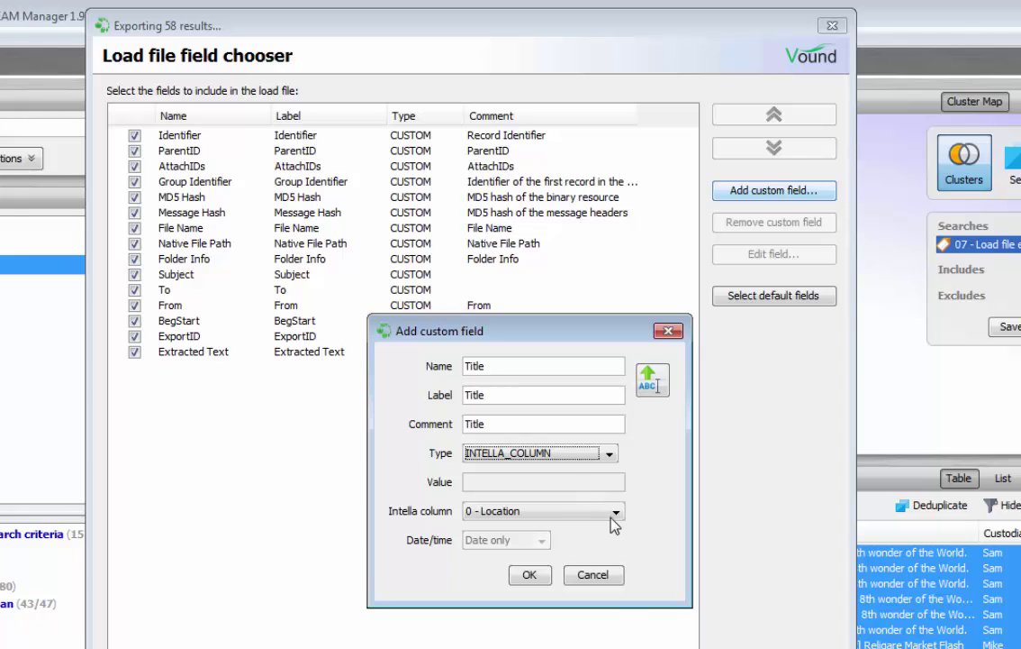
click(615, 512)
mouse_move(621, 543)
mouse_down()
mouse_move(623, 636)
mouse_move(632, 547)
mouse_up()
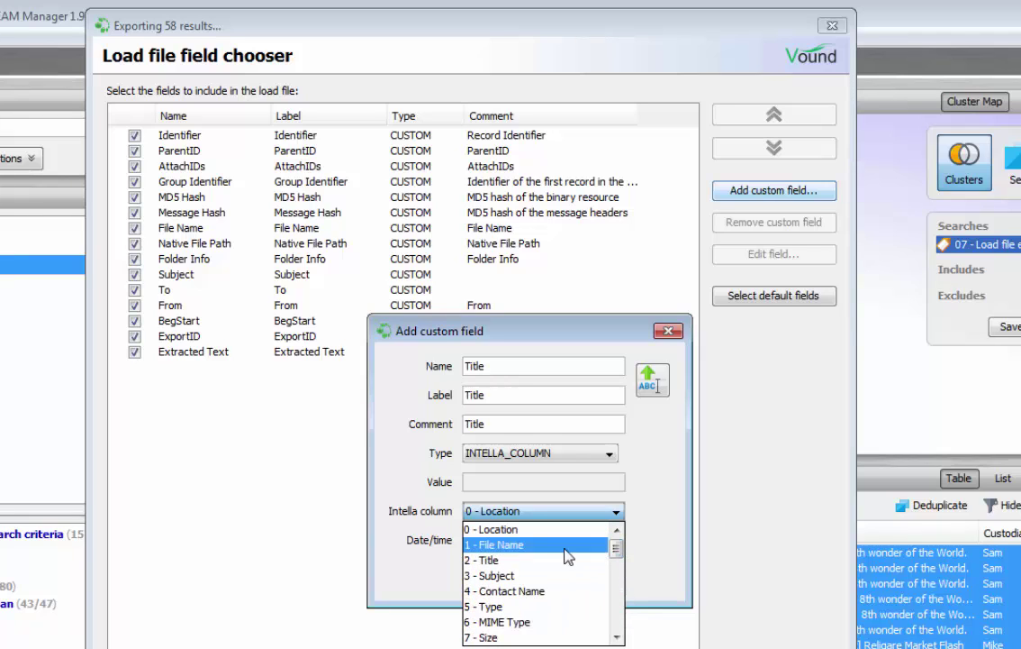
click(537, 560)
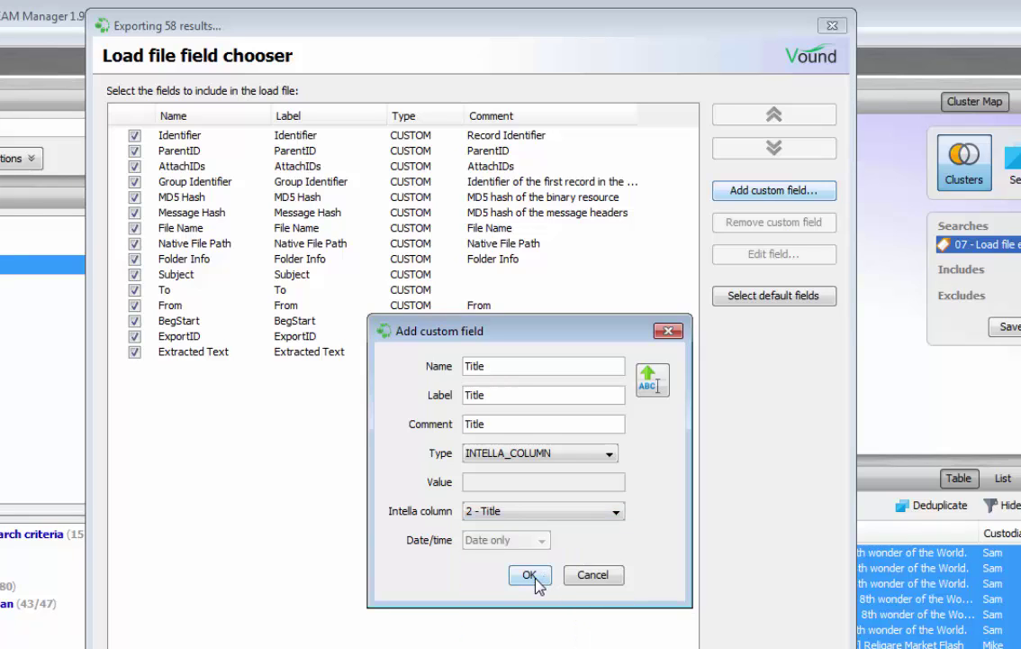
click(538, 577)
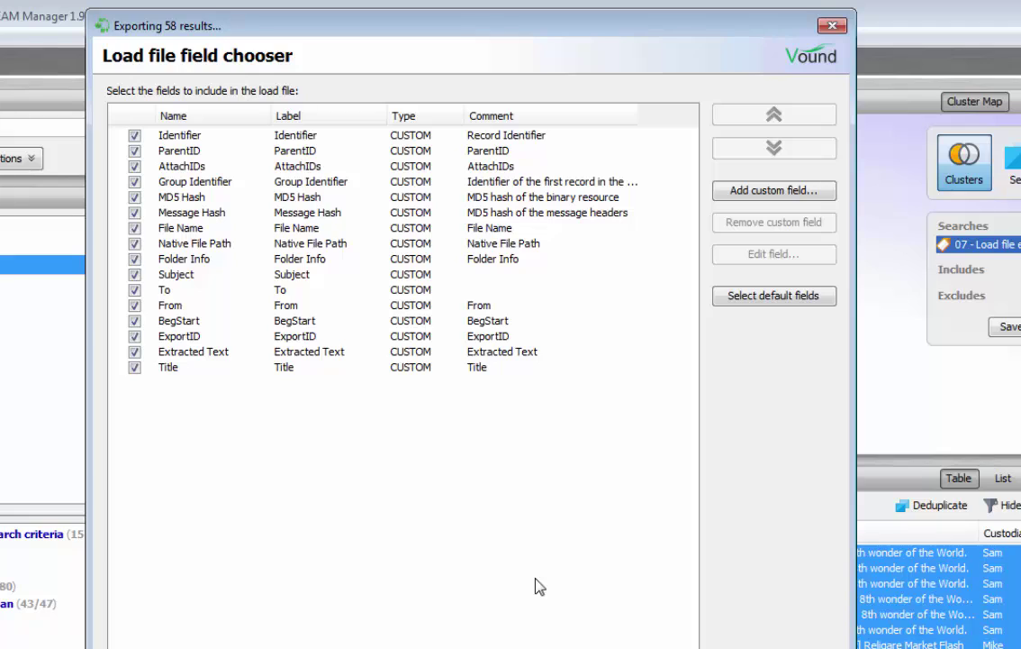
Step: Start another custom load file field with "Location" as its name, label and comment
click(802, 192)
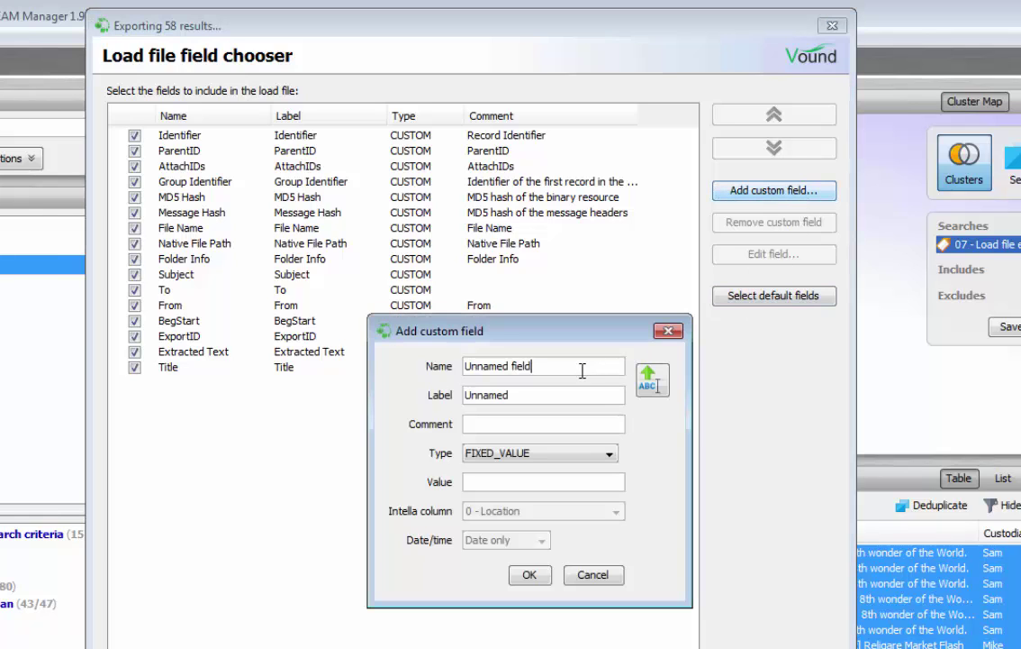
triple_click(486, 365)
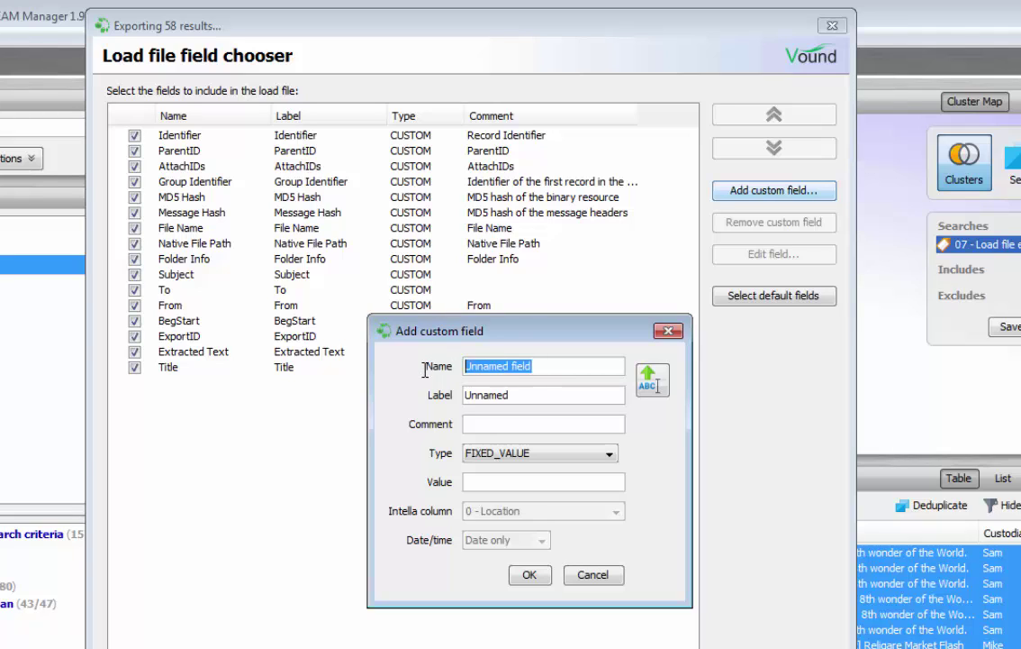
text(Locat)
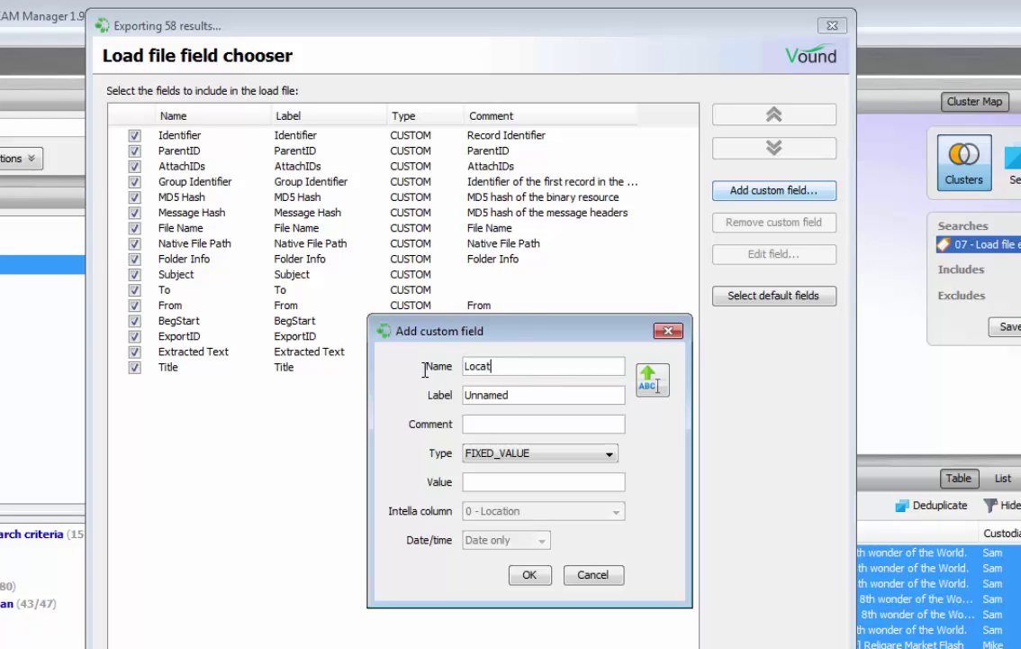
text(ion)
drag(520, 366, 417, 360)
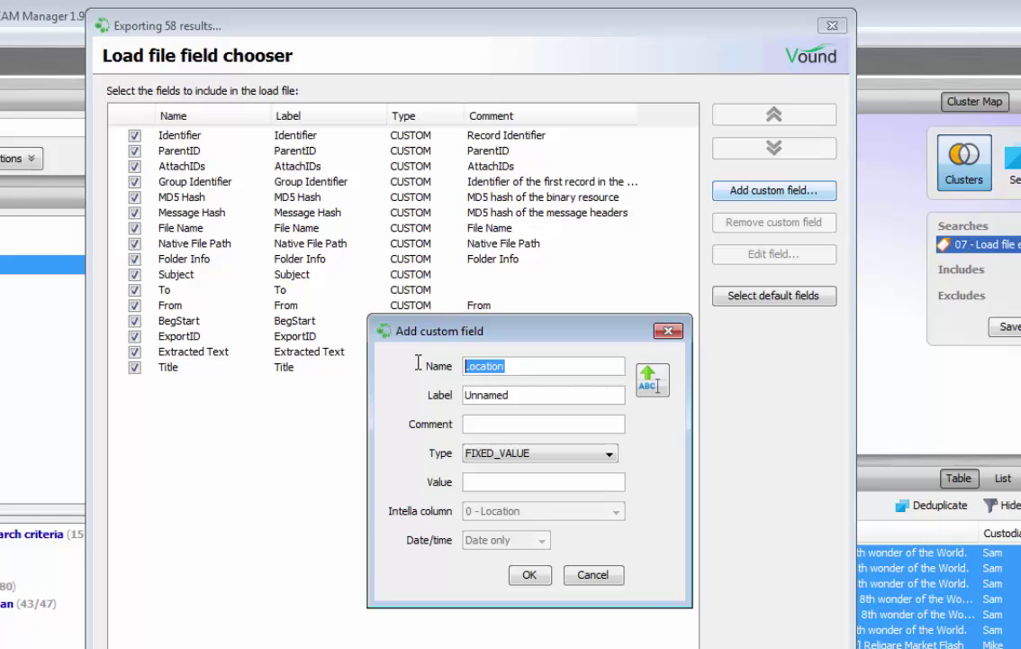
key(ctrl+c)
double_click(520, 396)
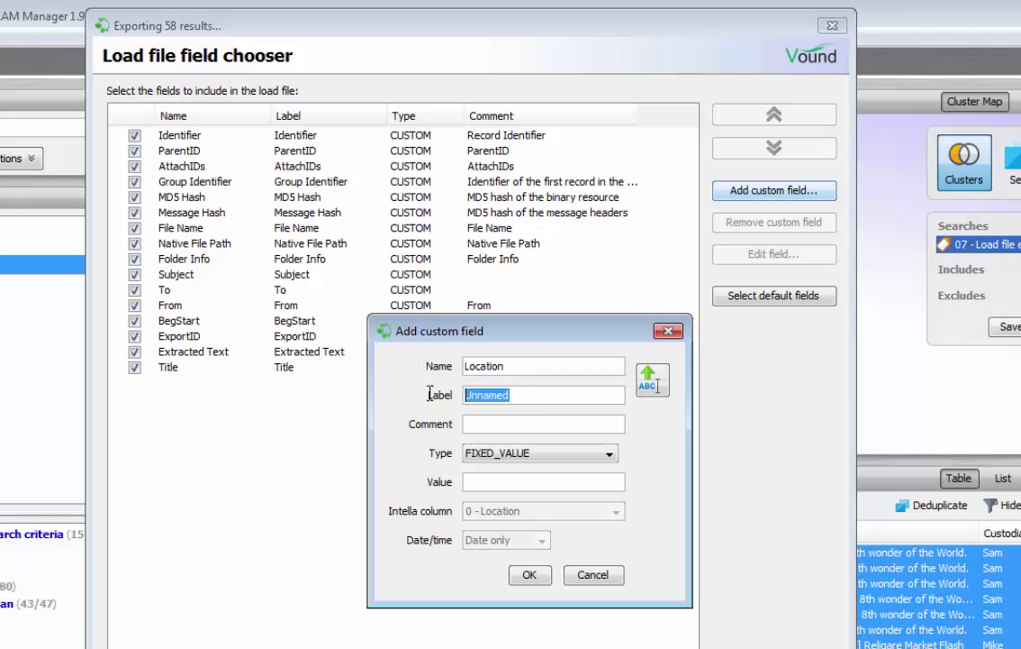
key(ctrl+v)
click(498, 429)
key(ctrl+v)
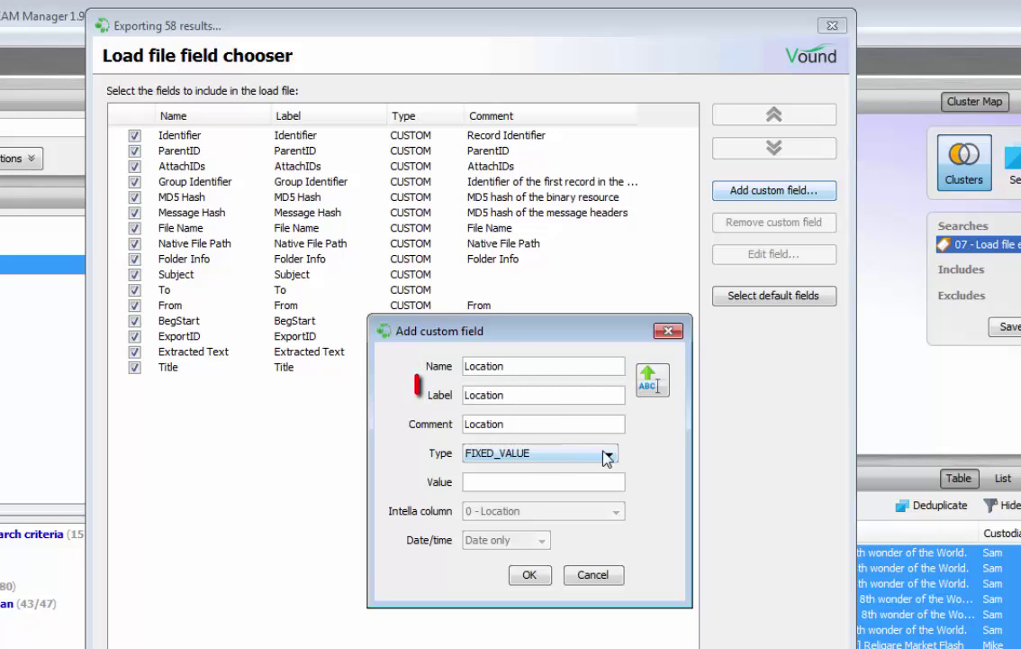
Step: Set the Location field's type to INTELLA_COLUMN with column "0 - Location" and label "C Location", add it and accept the field selection
click(609, 453)
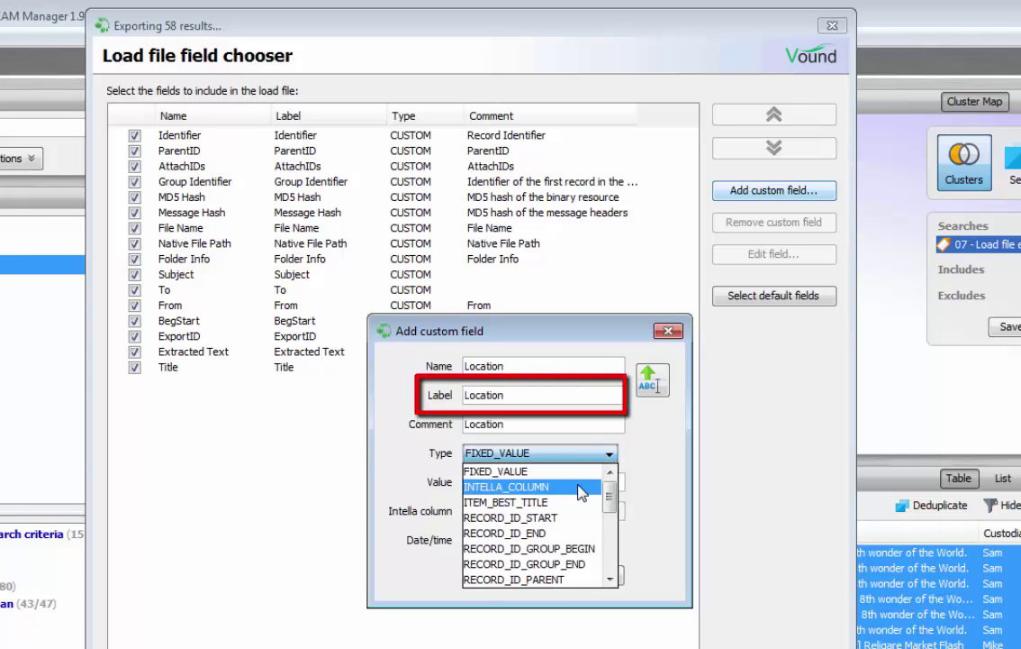
click(582, 486)
click(612, 512)
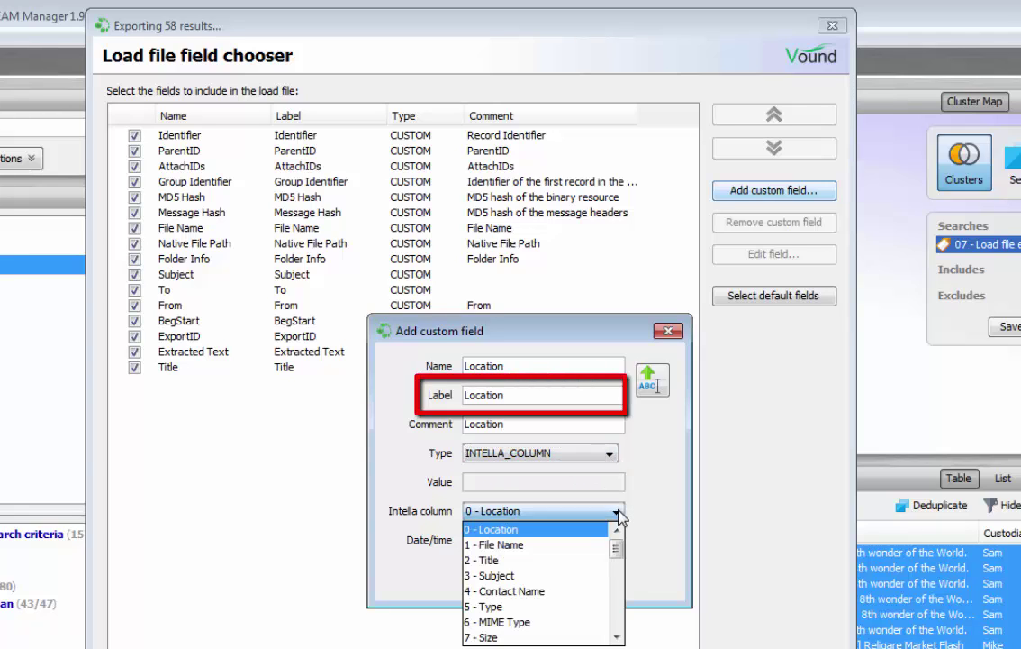
click(616, 512)
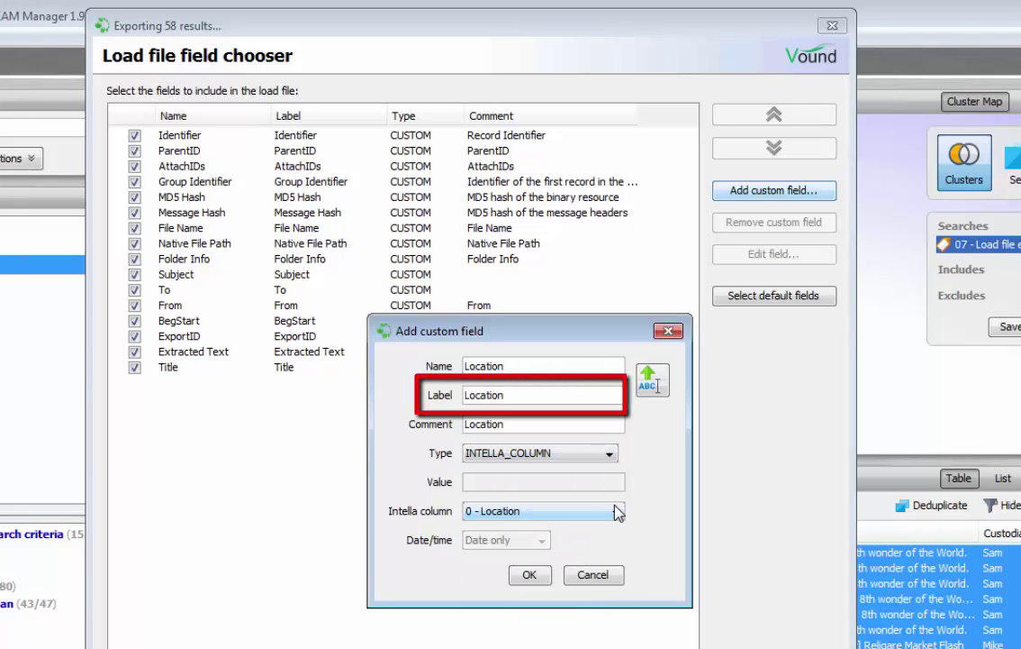
click(465, 399)
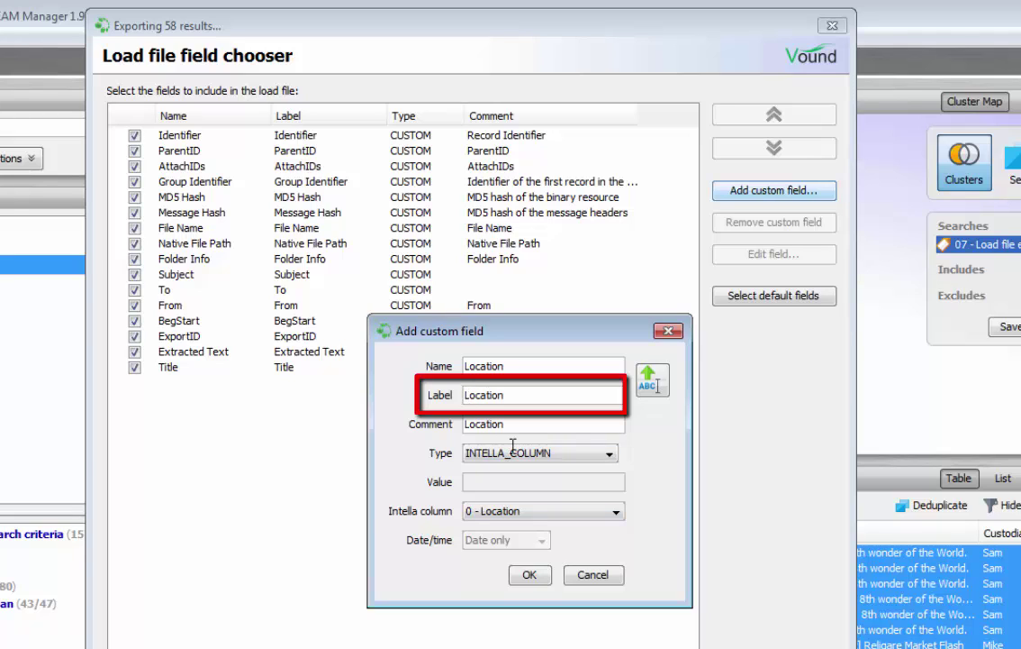
text(C)
click(531, 574)
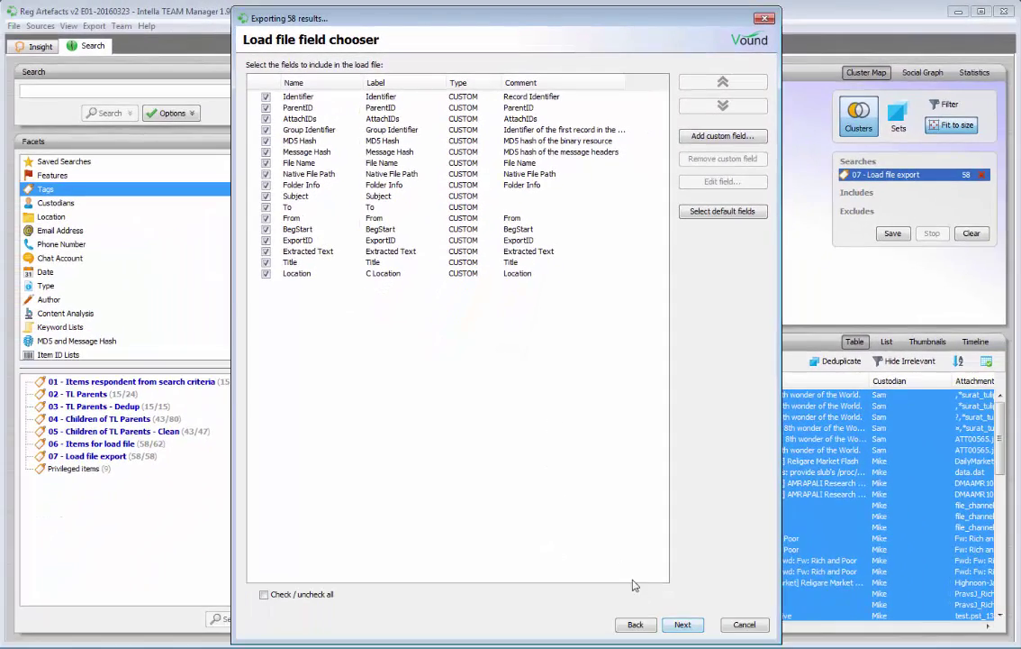
click(682, 624)
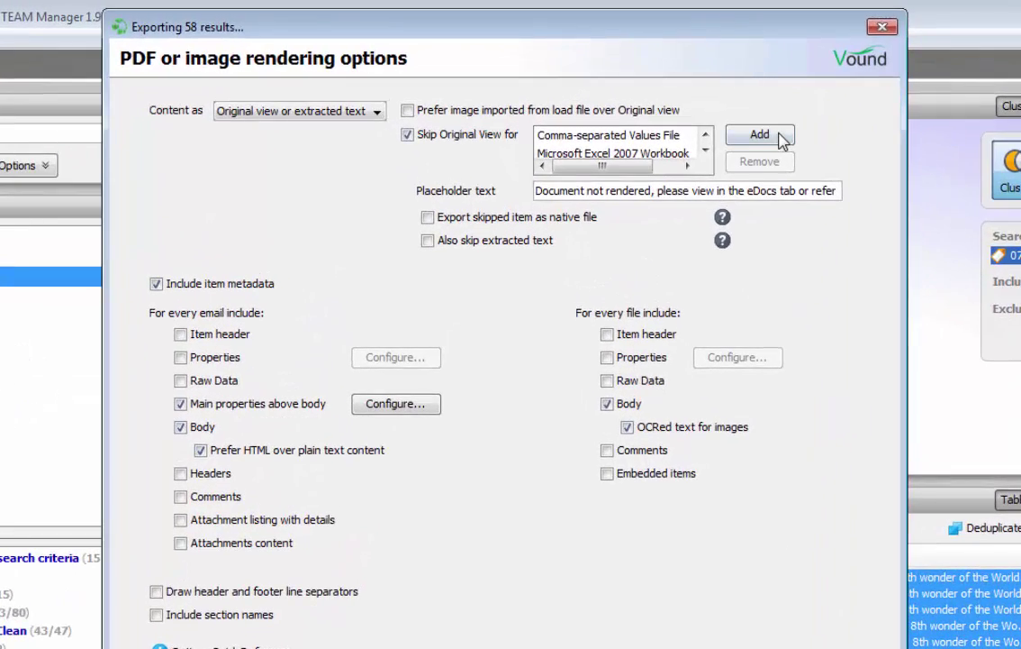
Step: Examine the file types that can be added to the list skipping Original View, without adding one
click(781, 137)
click(609, 505)
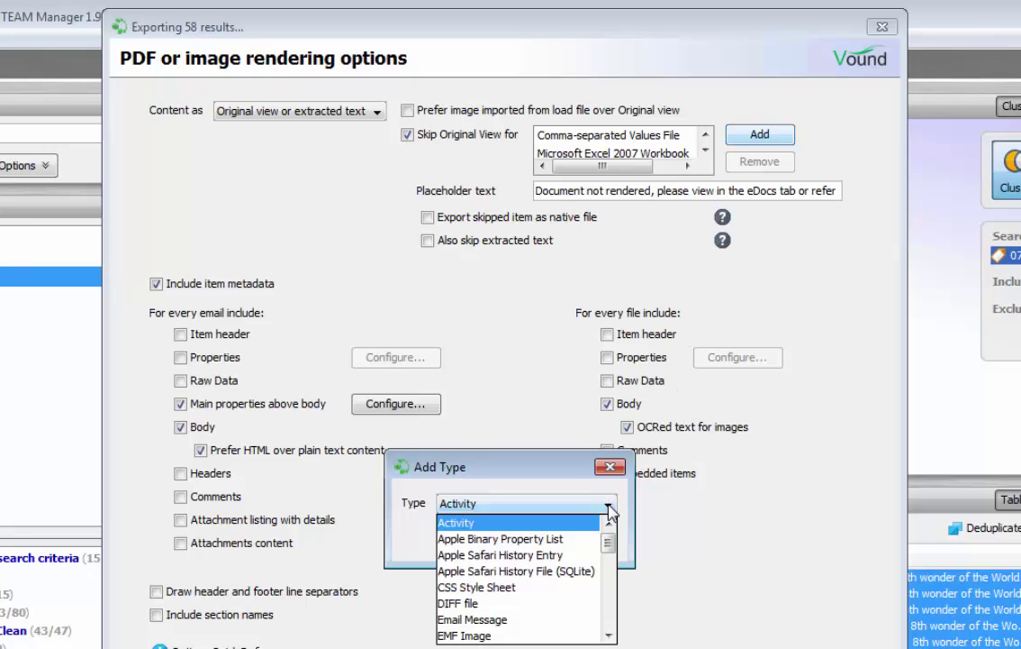
scroll(613, 577, down, 10)
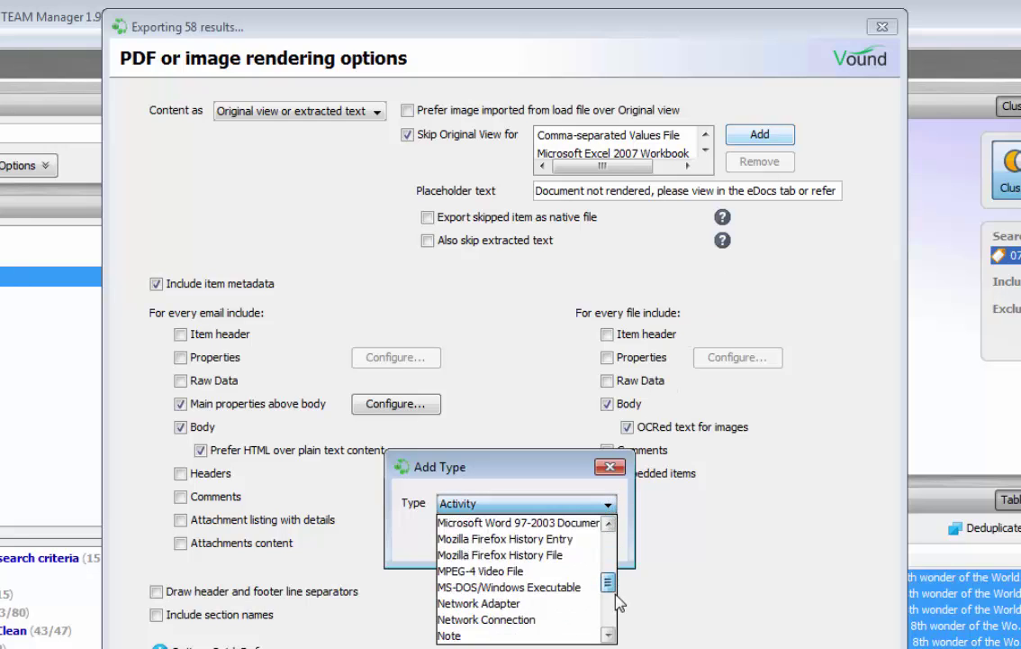
scroll(616, 596, down, 10)
scroll(620, 599, up, 20)
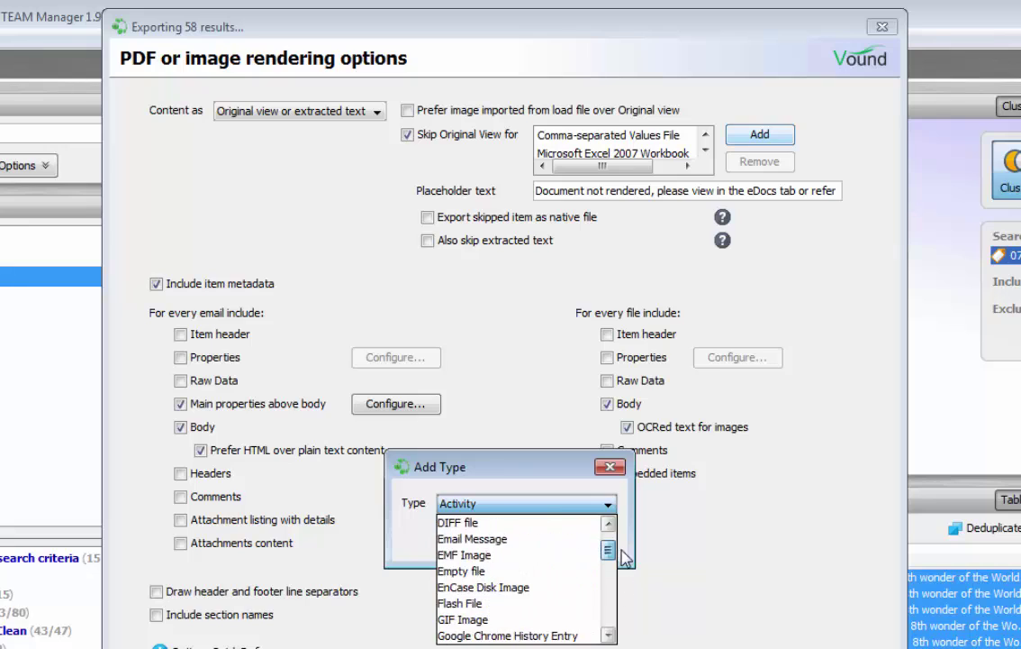
scroll(623, 558, up, 2)
click(549, 466)
click(609, 466)
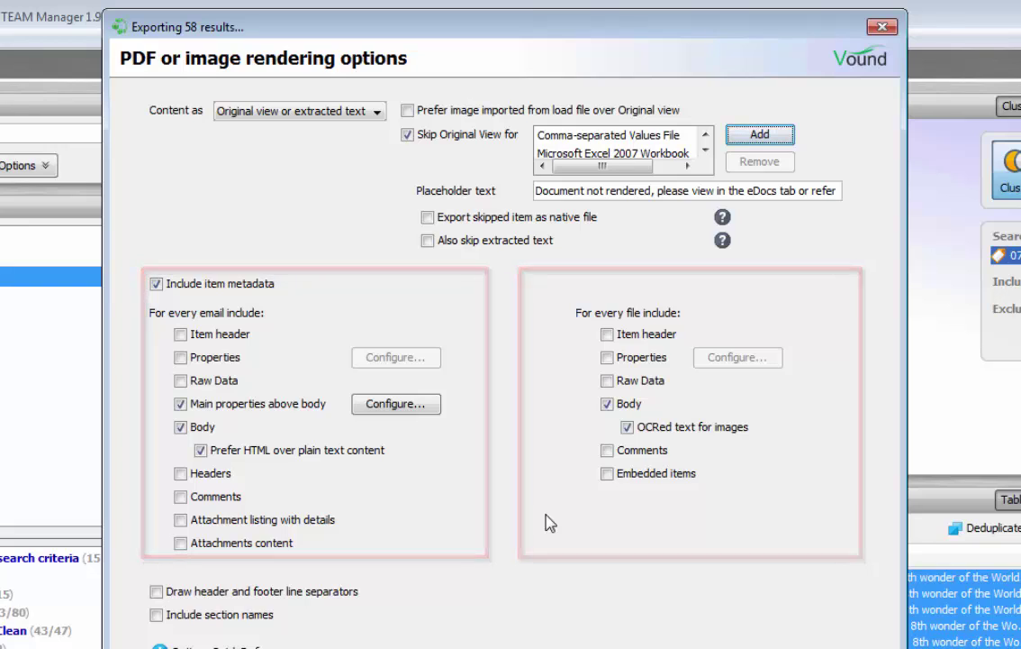
Step: Make Sender bold and the first of the main properties above the email body, and accept the rendering options
click(415, 404)
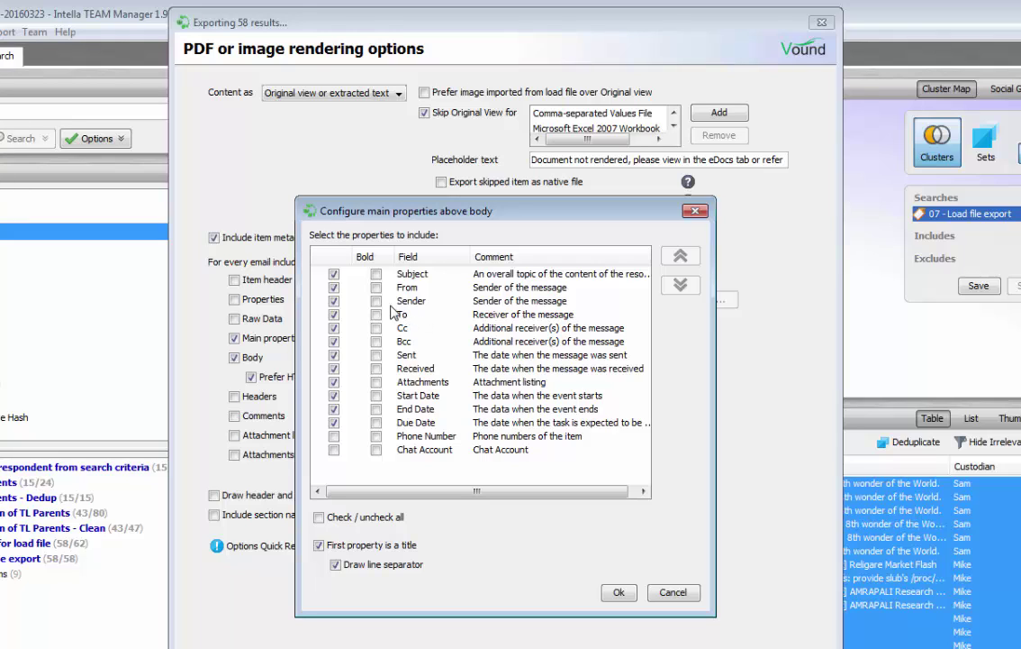
click(376, 302)
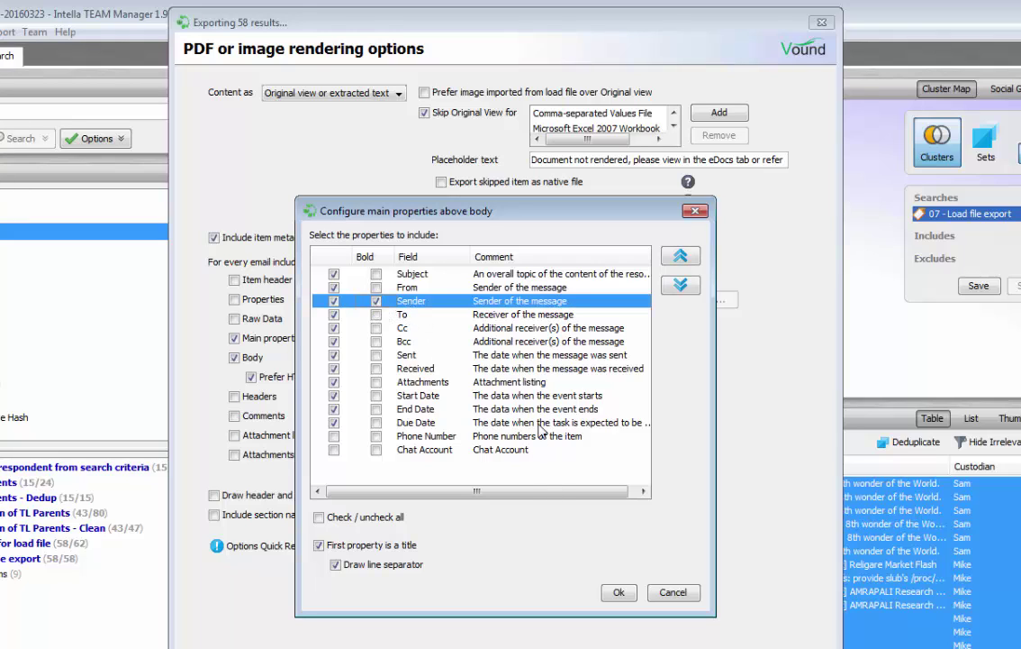
click(680, 256)
click(680, 257)
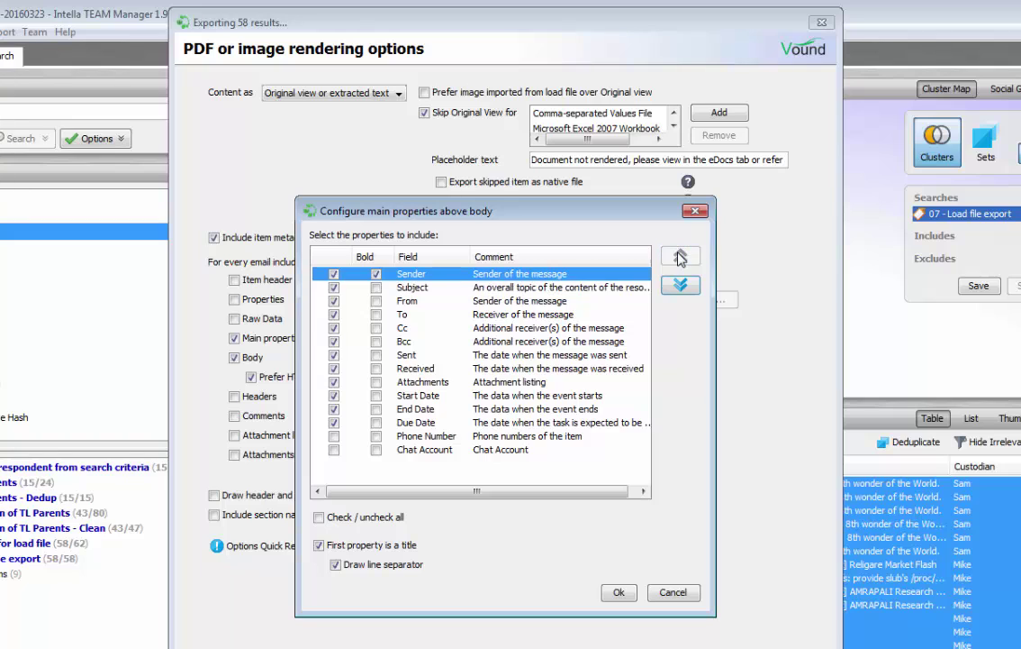
click(615, 593)
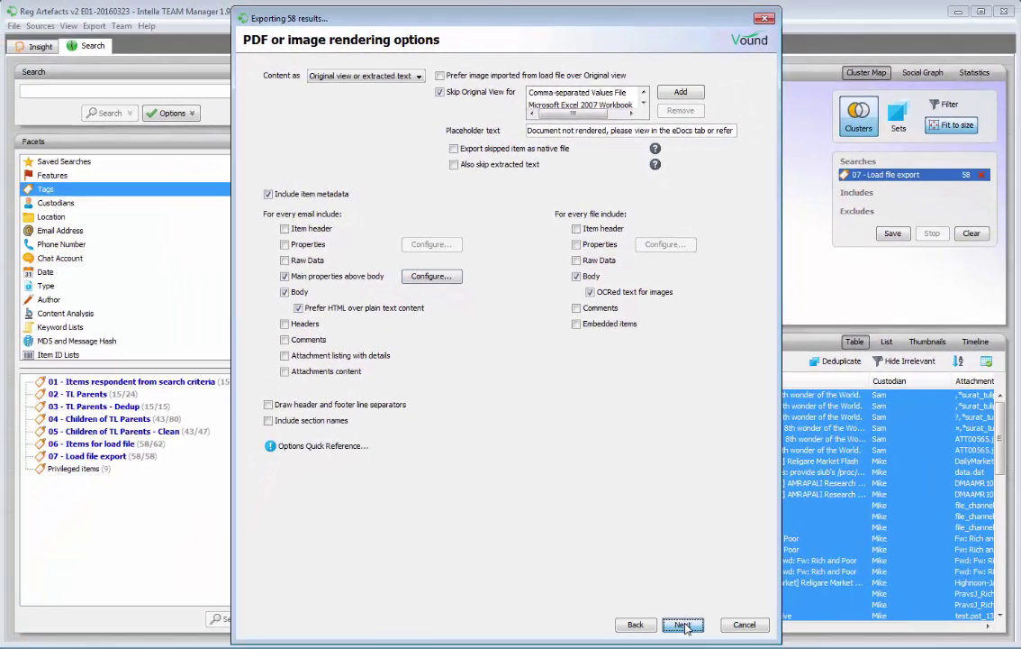
click(683, 624)
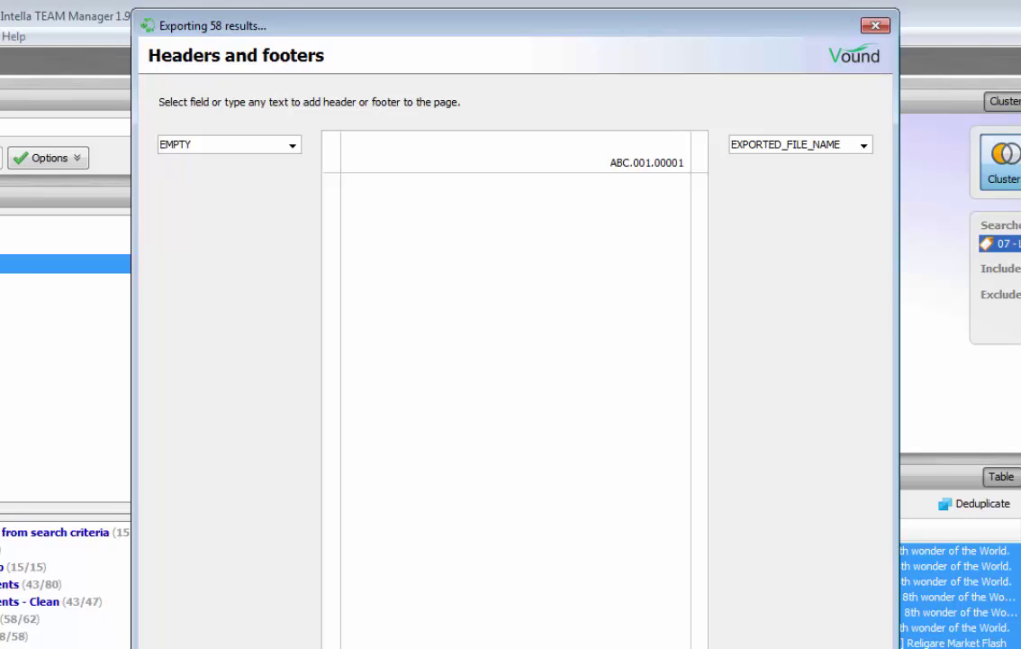
Step: Set the page's top-left header to "0 - Location" and accept the header, footer, report and ordering options
click(864, 146)
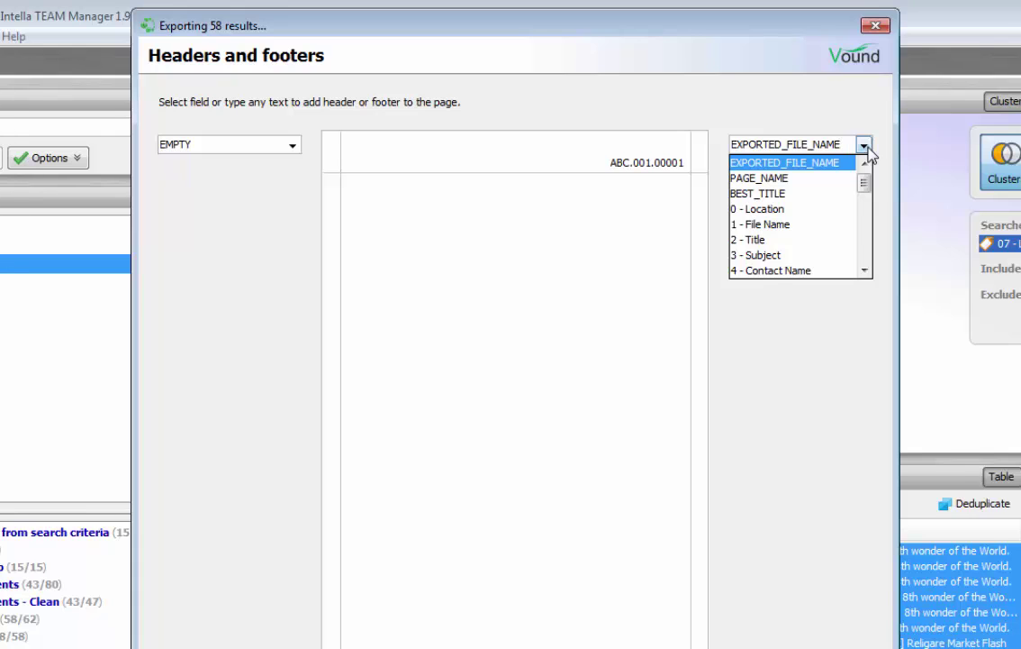
drag(863, 187, 814, 164)
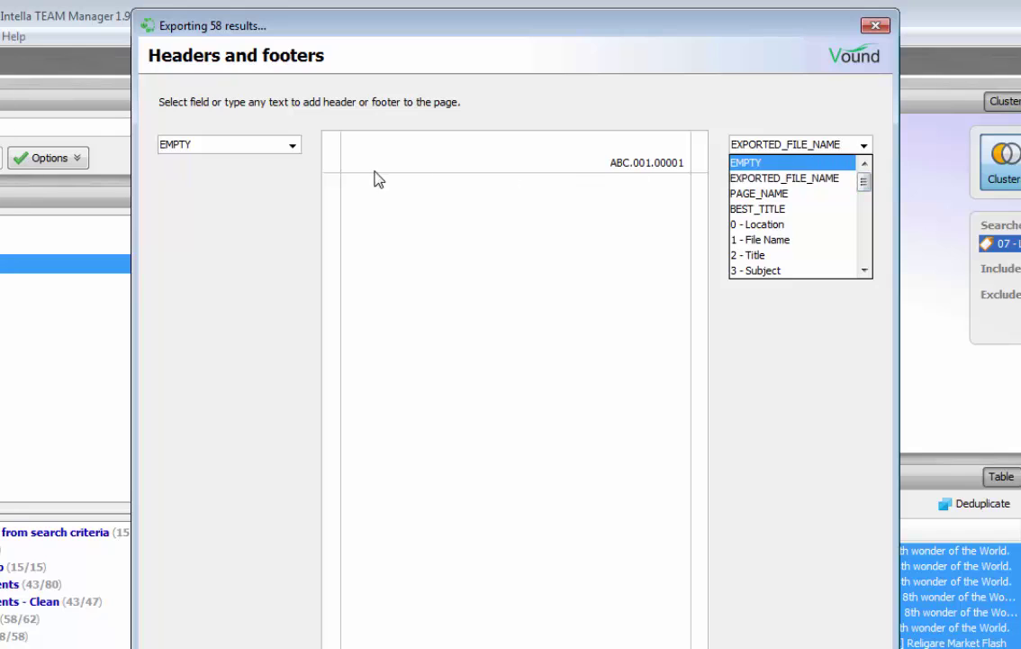
click(291, 146)
click(261, 225)
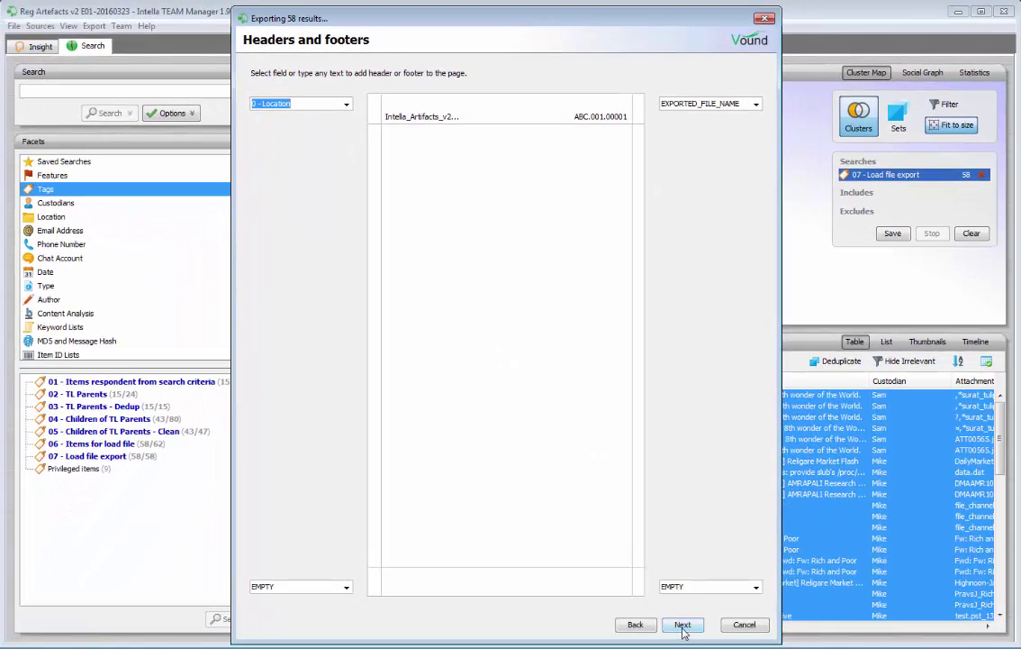
click(684, 625)
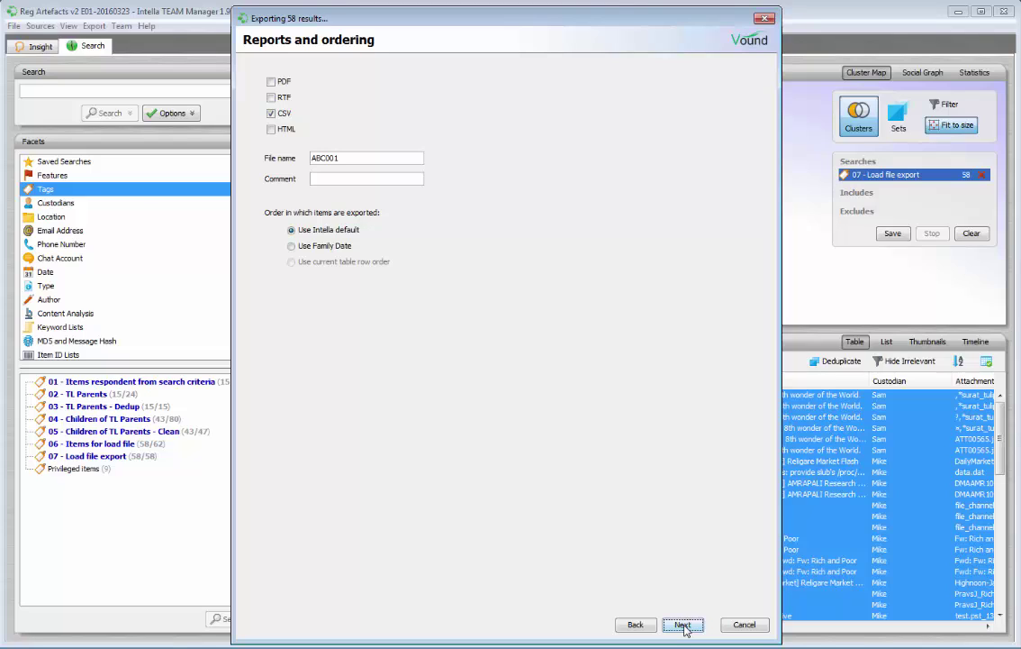
click(684, 625)
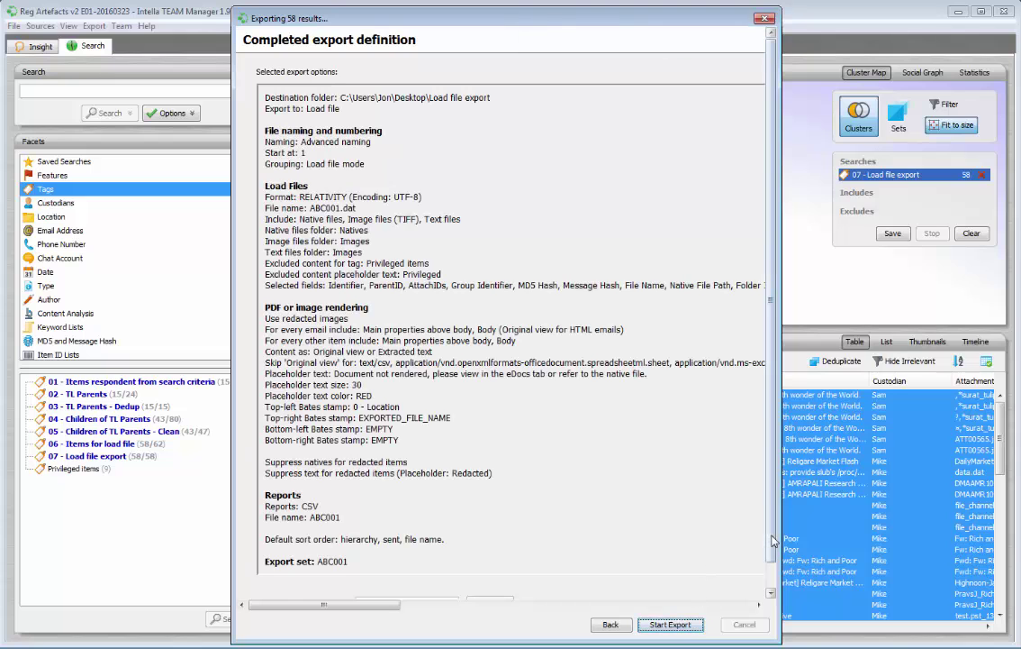
Step: Save the export settings as a template named "Relativity" and start the export
scroll(771, 585, down, 1)
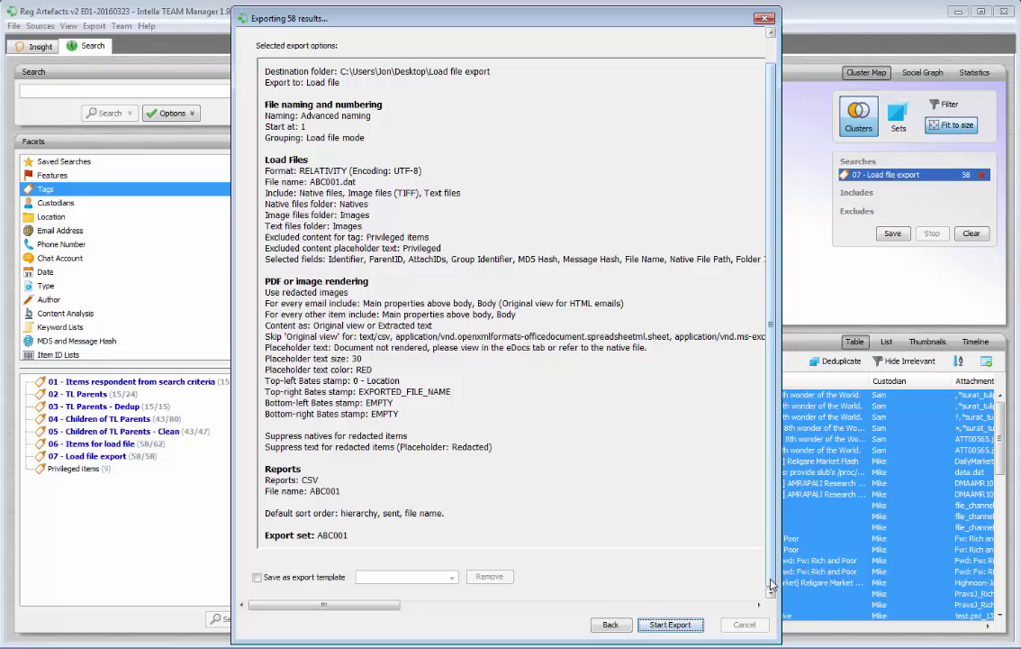
click(297, 579)
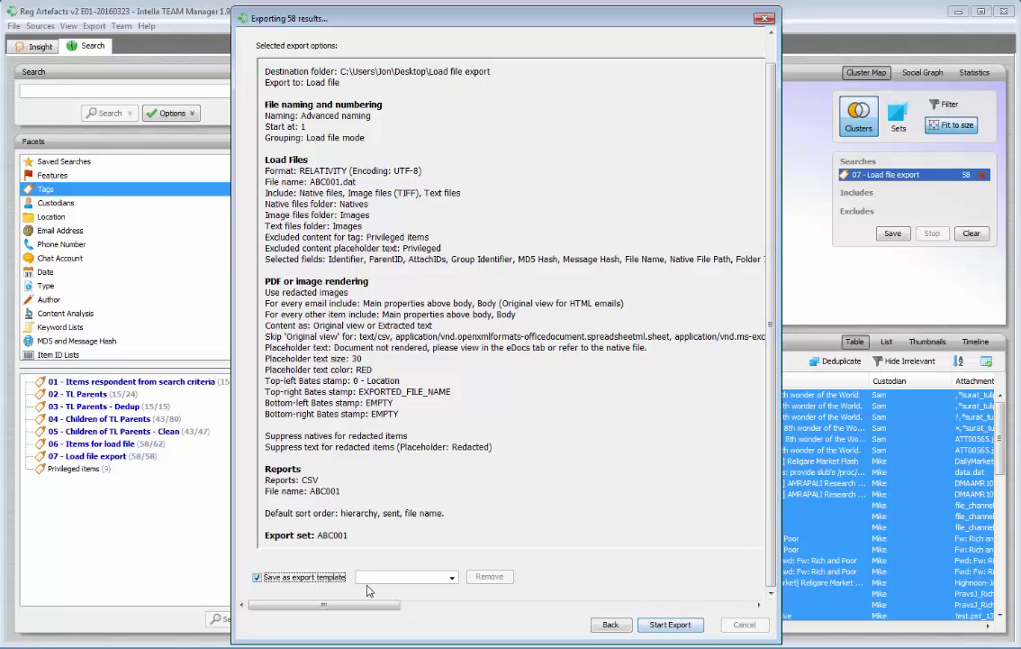
click(398, 578)
text(Relativity)
click(670, 624)
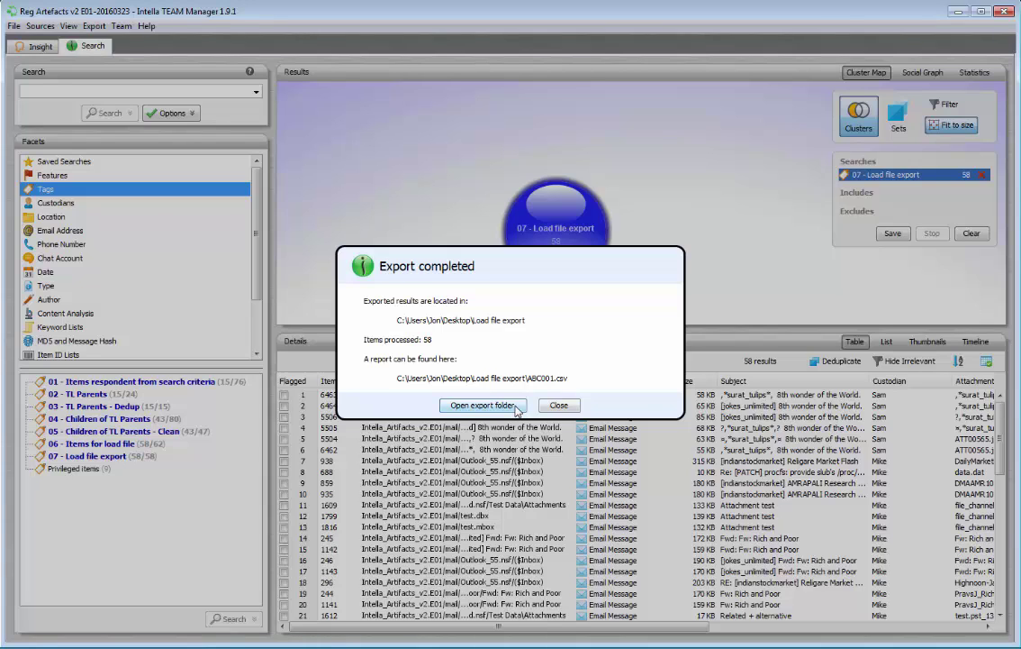
Step: Open the export folder and inspect the records in the Relativity load file ABC001.dat
click(515, 407)
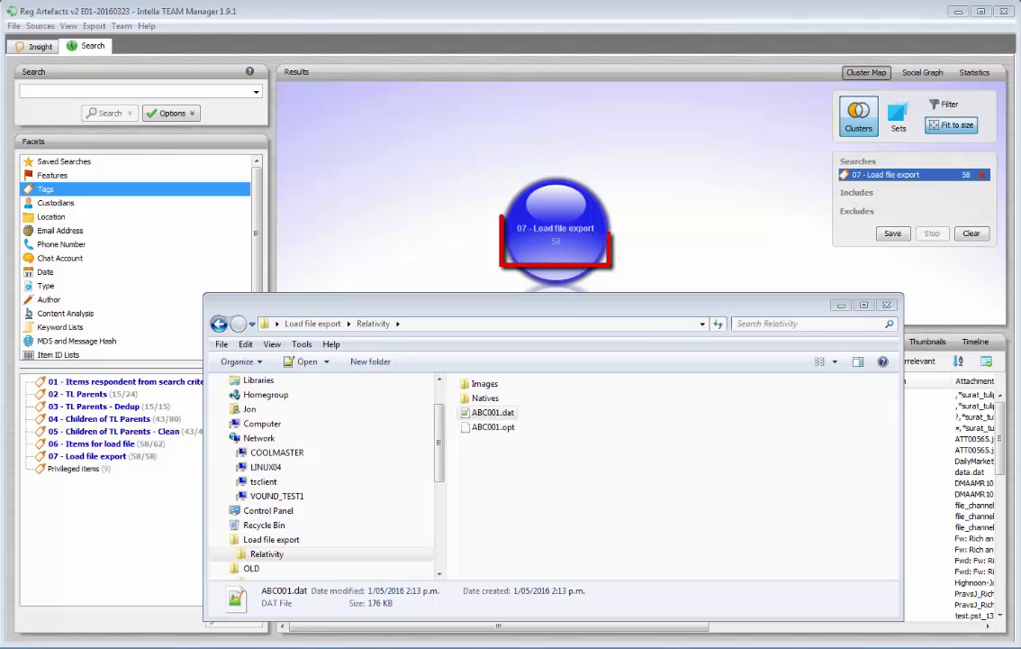
double_click(505, 414)
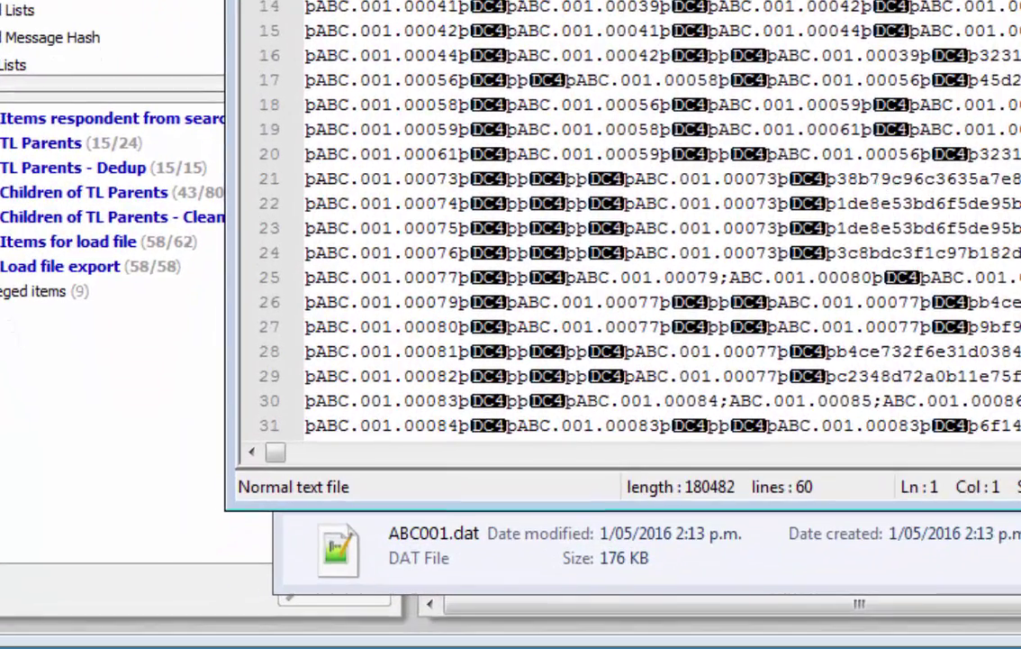
scroll(421, 379, down, 10)
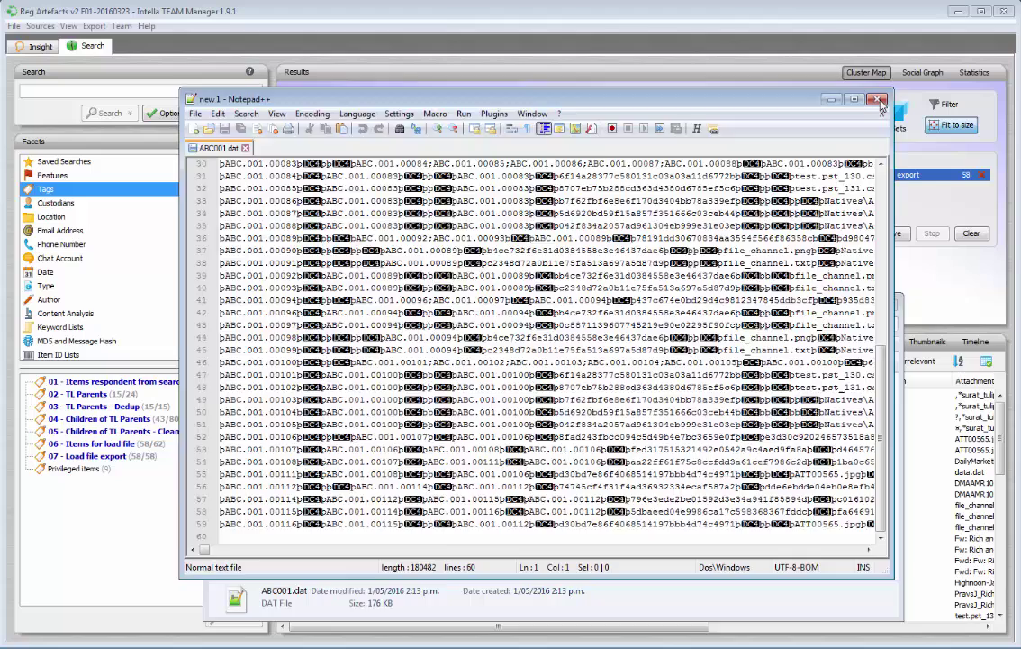
click(891, 94)
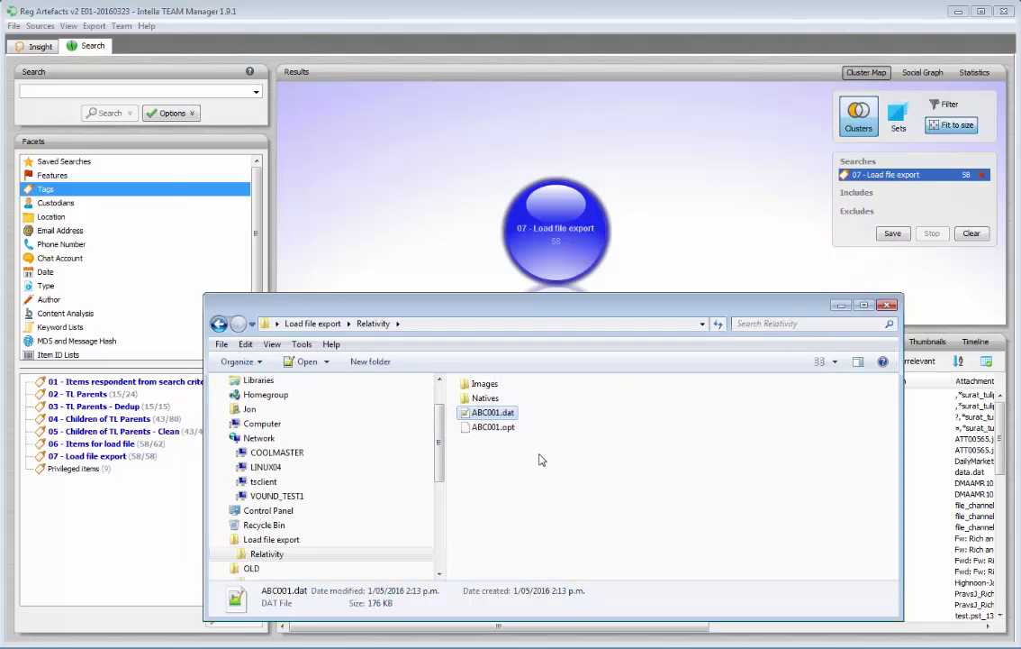
Step: Browse to the Natives\ABC\001 folder of the Relativity export to view the exported native files
double_click(484, 398)
double_click(478, 385)
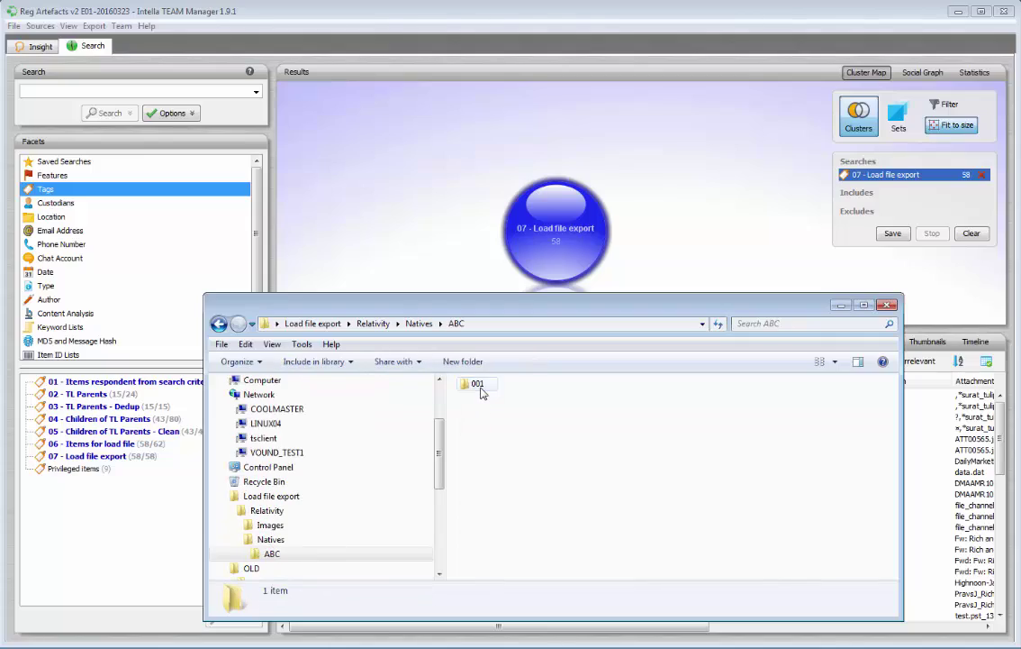
double_click(480, 385)
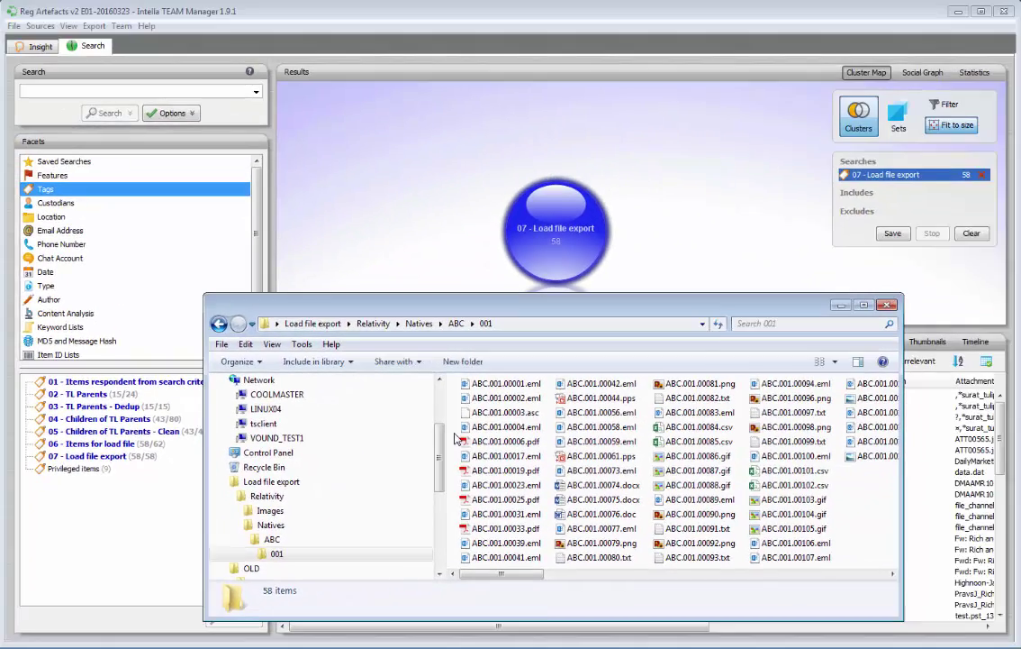
Step: Browse to the Images\ABC\001 folder of the Relativity export and view the exported image ABC.001.00001.tif
key(BackSpace)
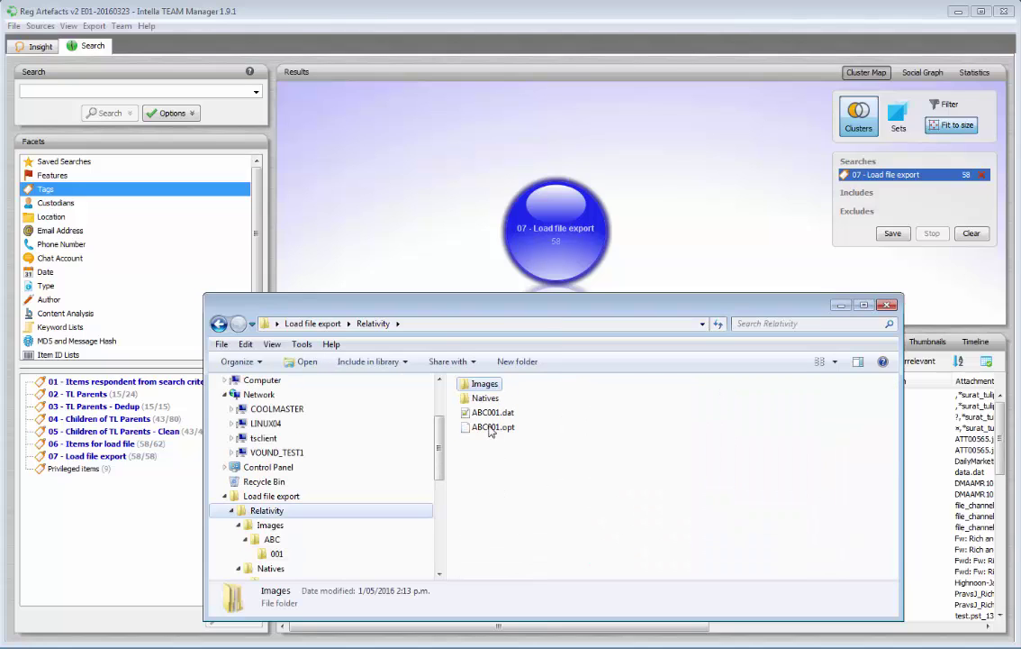
double_click(482, 385)
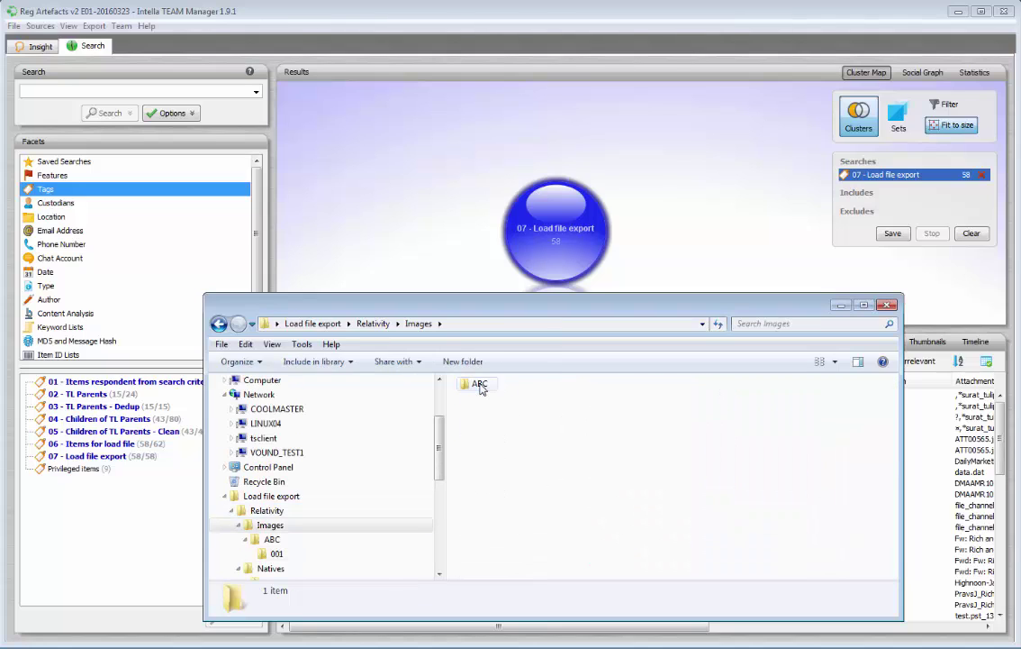
double_click(482, 384)
double_click(482, 384)
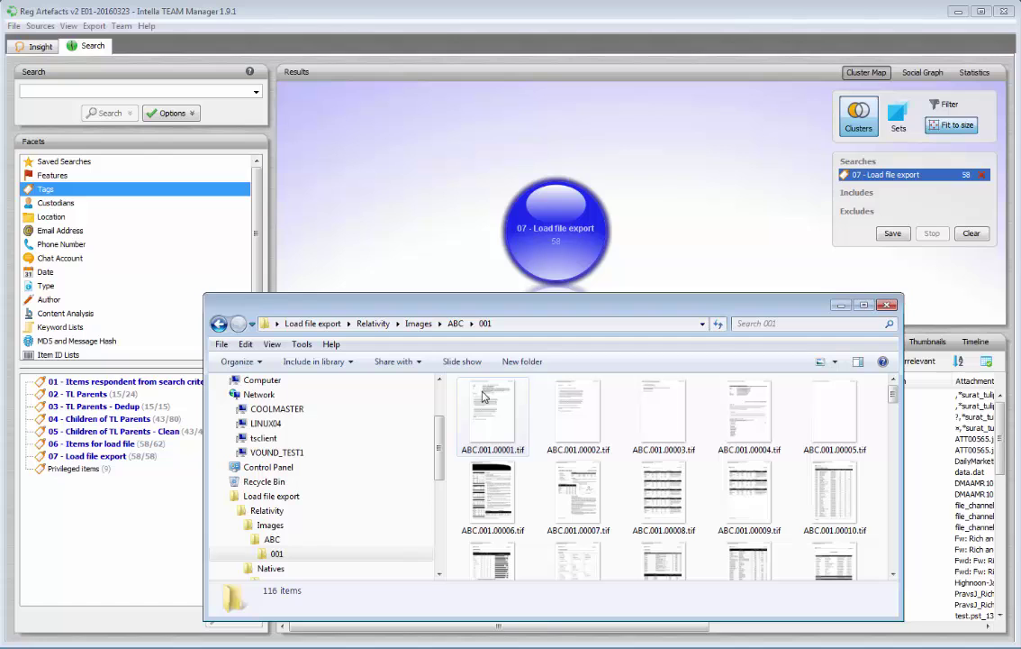
double_click(491, 410)
scroll(506, 383, up, 3)
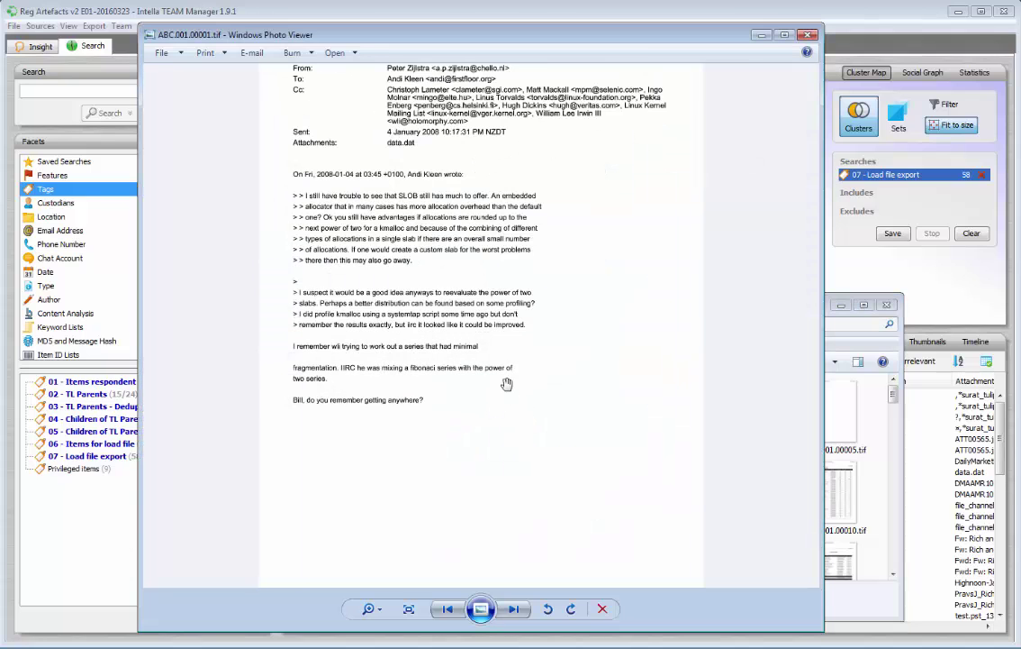
scroll(562, 421, down, 1)
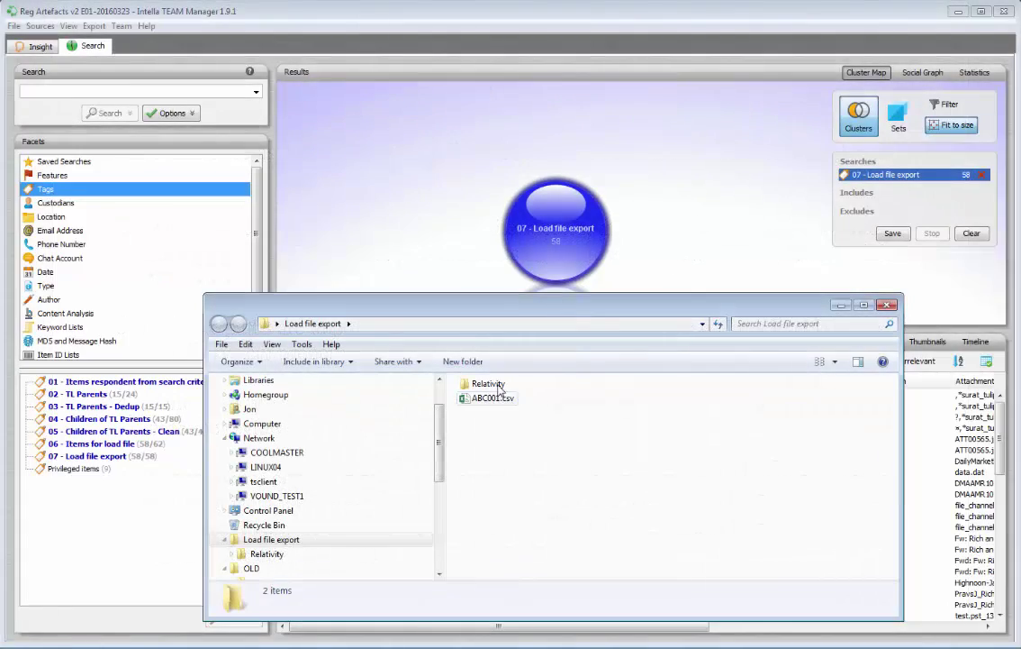
Step: Go into the Relativity folder of the load file export and select the load file ABC001.dat
click(496, 386)
double_click(496, 386)
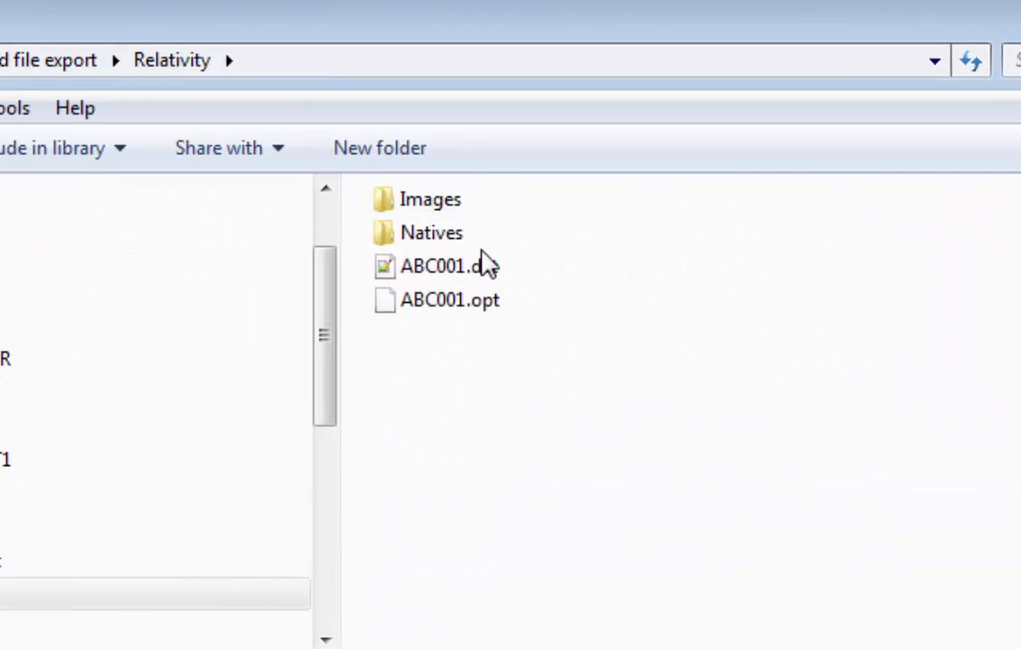
click(507, 414)
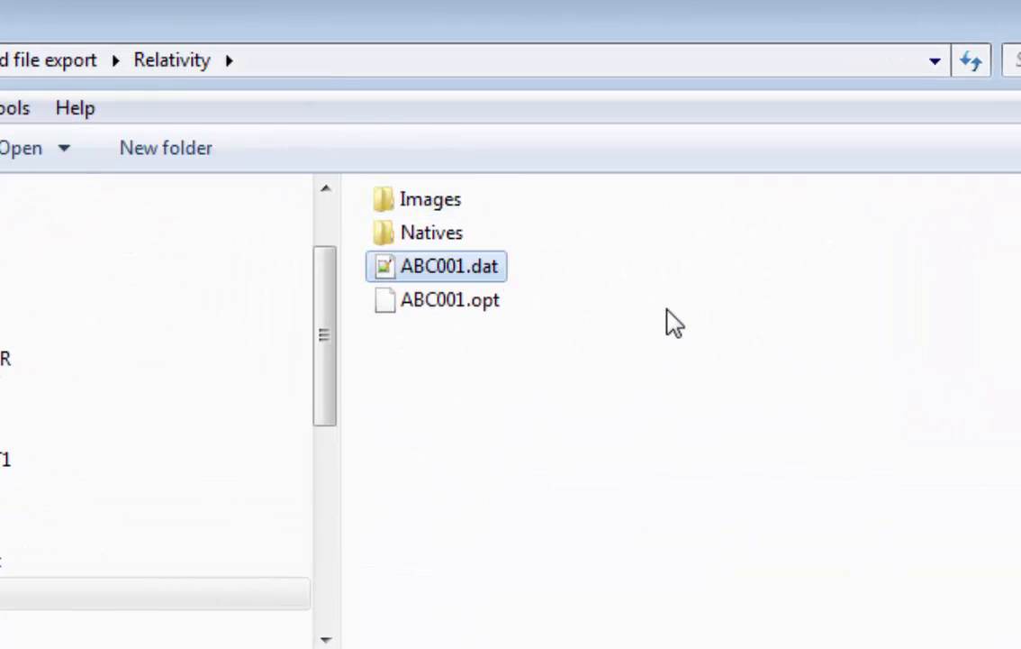